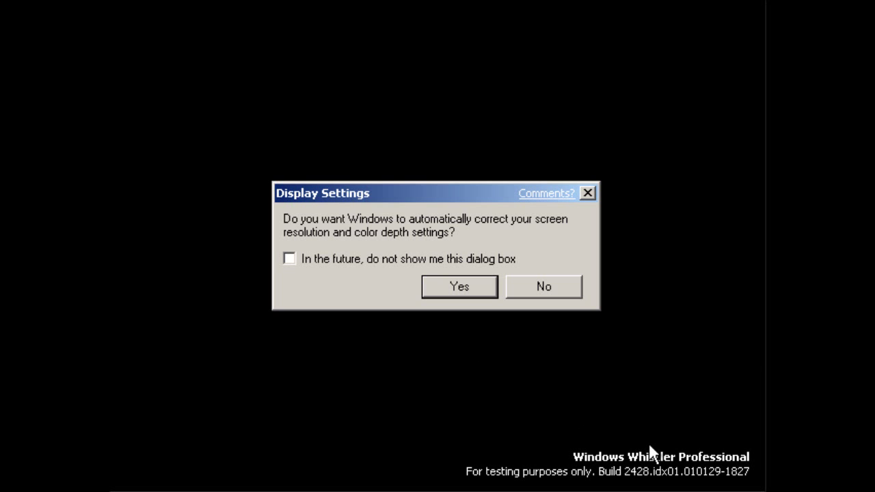
- Accept the automatic correction of screen resolution and color depth, and keep the resulting display settings
key("Return")
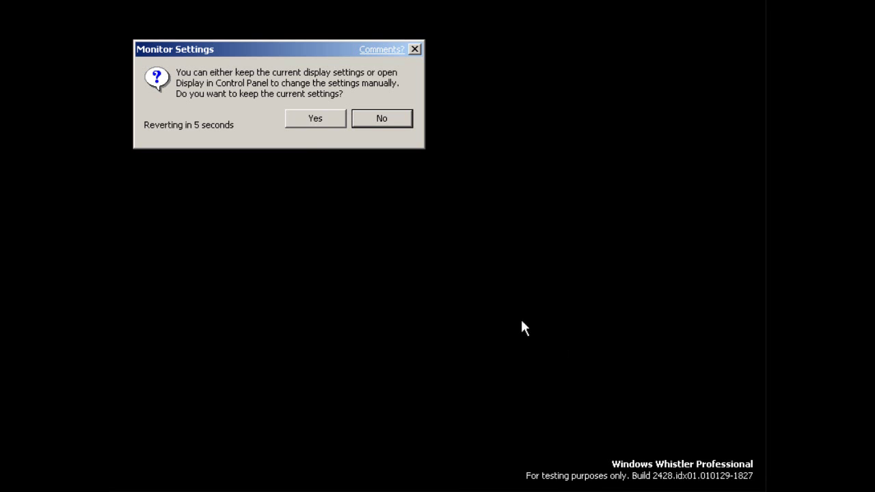
left_click(314, 123)
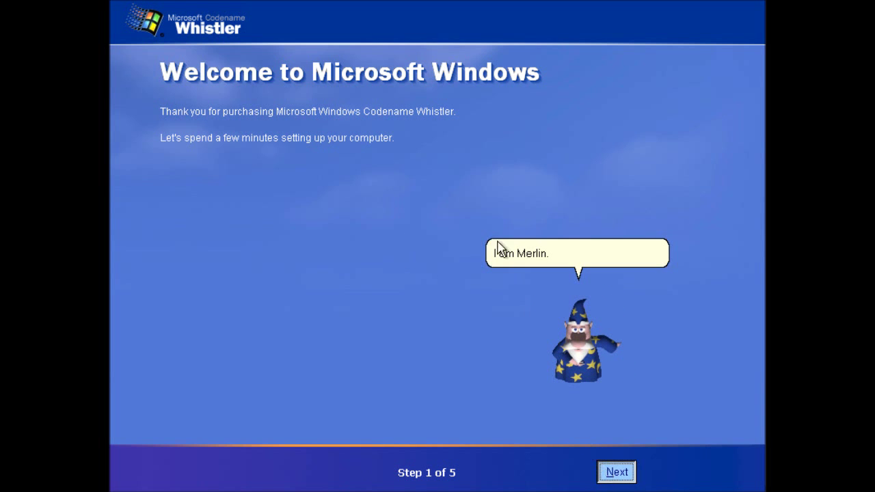
- Begin the Windows setup, connect to the Internet through a local area or home network, and postpone activation with periodic reminders
left_click(617, 472)
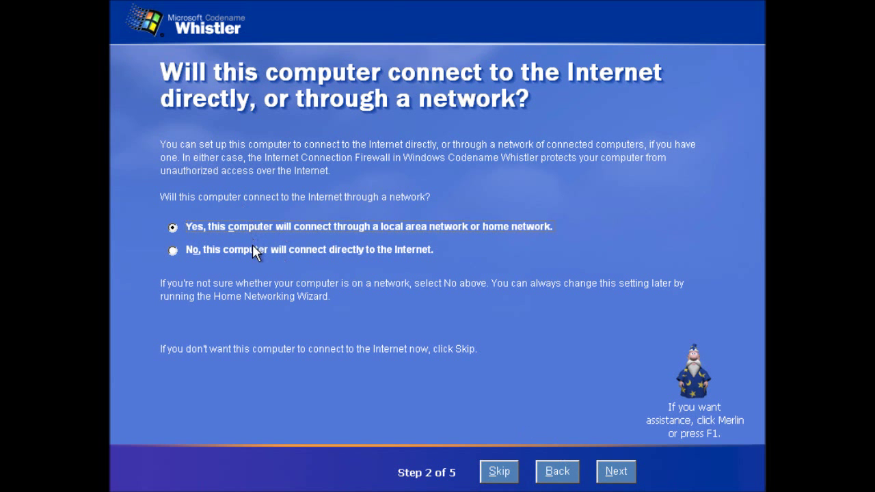
left_click(613, 471)
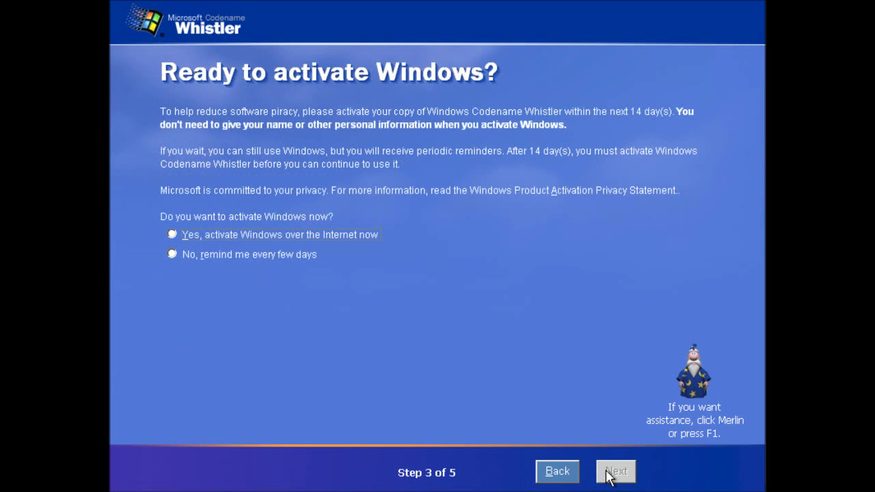
left_click(261, 256)
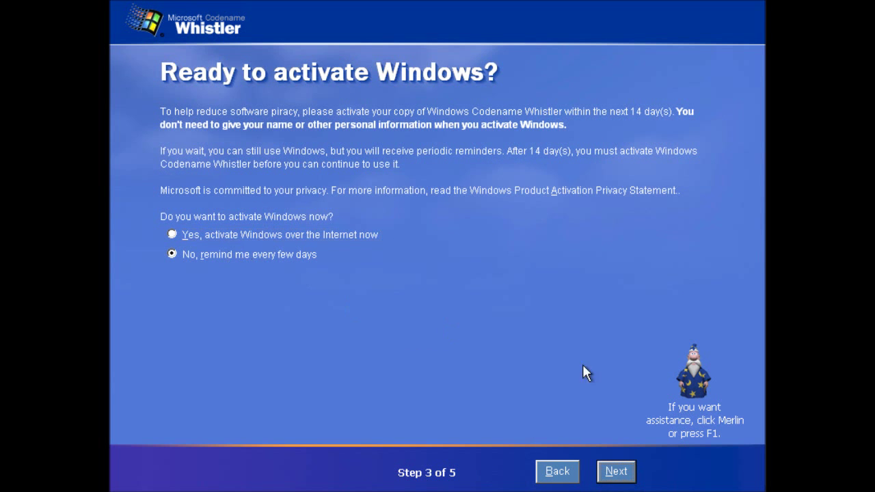
left_click(615, 471)
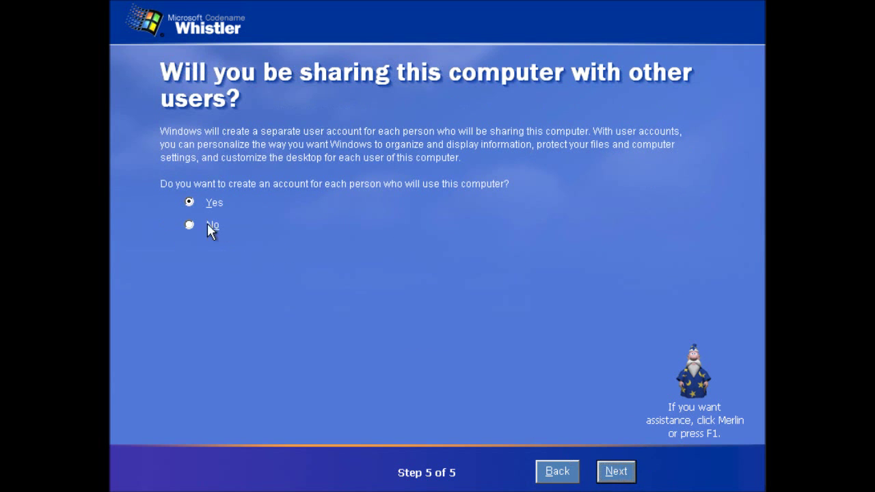
- Decline creating separate user accounts, fill in the owner's first name, and finish the Windows setup
left_click(191, 225)
left_click(616, 471)
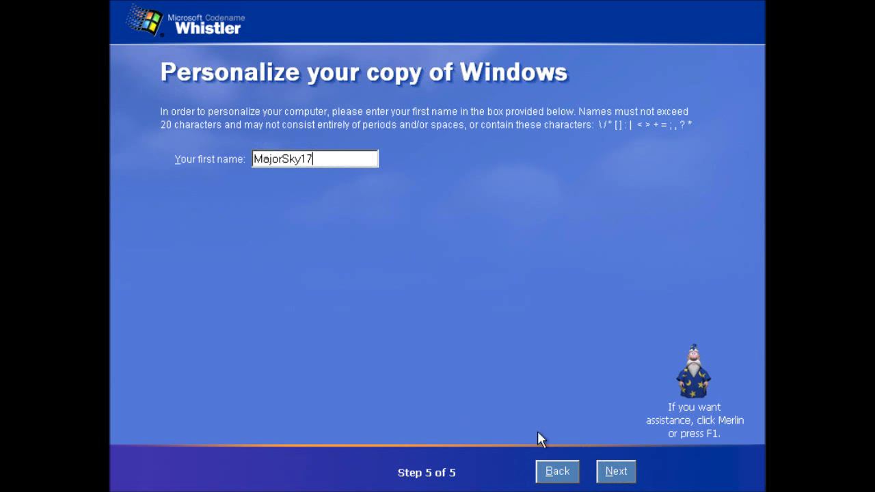
left_click(620, 472)
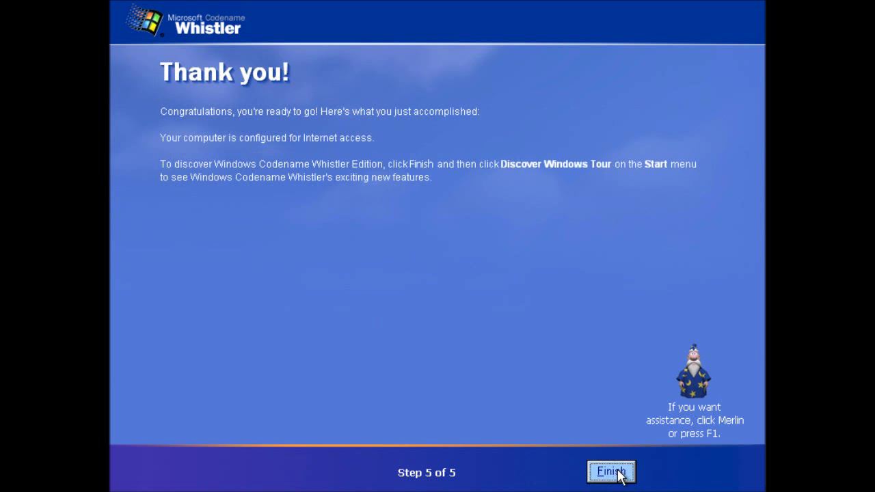
left_click(618, 471)
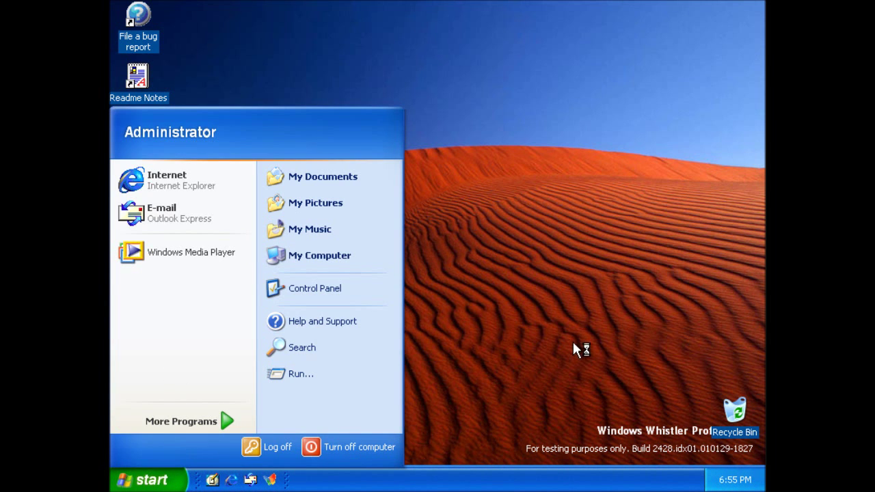
- Dismiss the Start menu and lock the taskbar
left_click(147, 480)
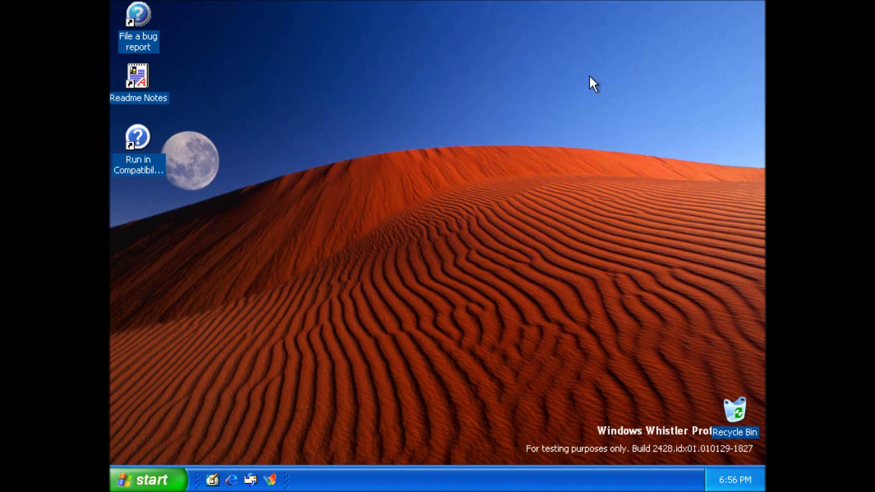
right_click(377, 479)
left_click(389, 456)
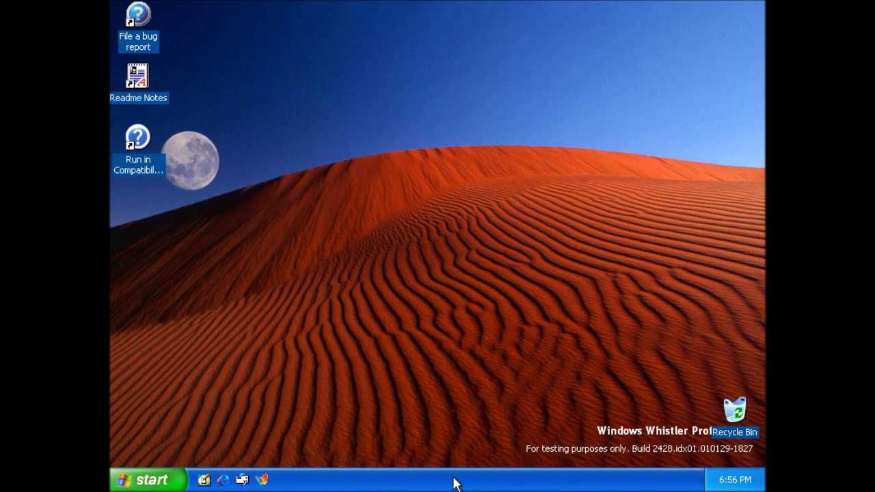
- Open the desktop's display properties and review the available themes and the window and button styles
right_click(497, 113)
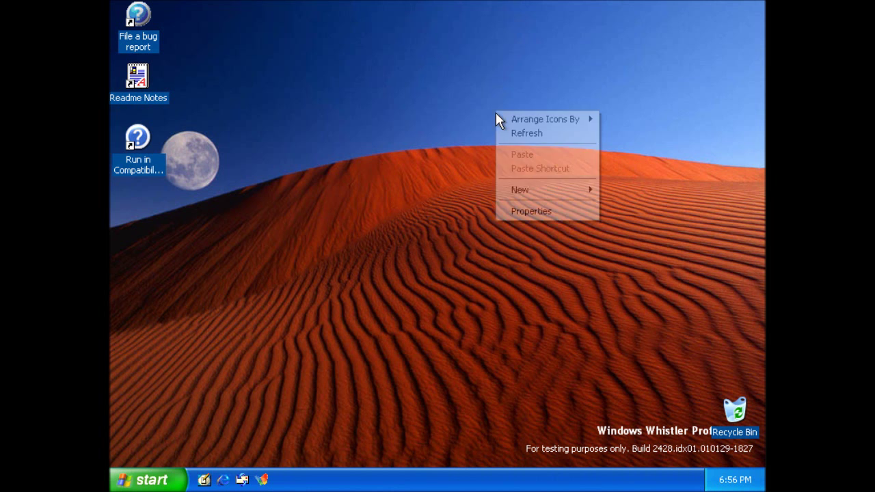
left_click(524, 210)
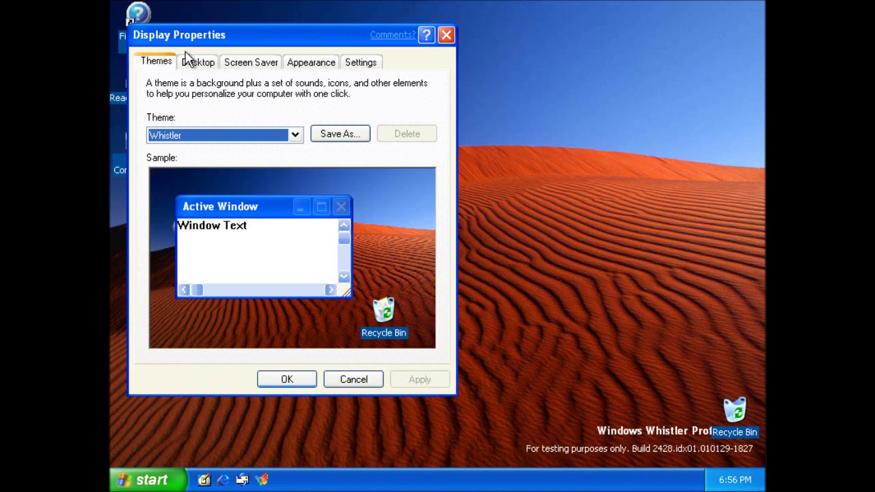
left_click_drag(237, 45, 367, 49)
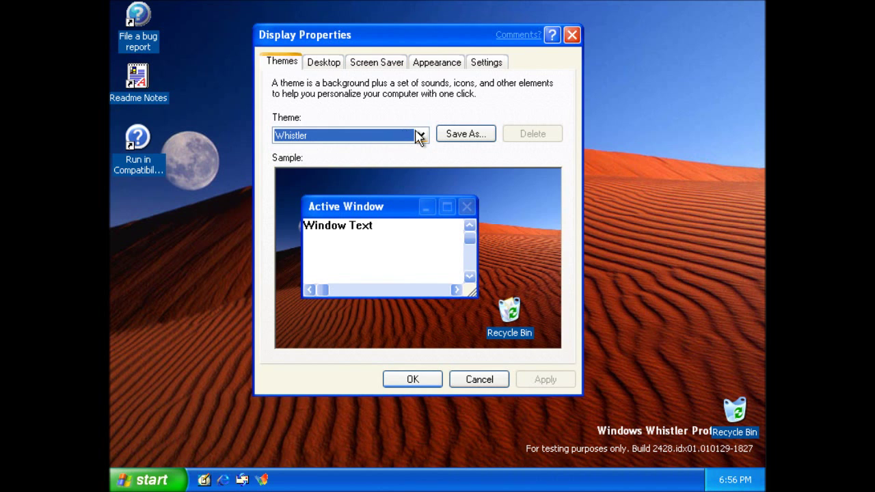
left_click(422, 137)
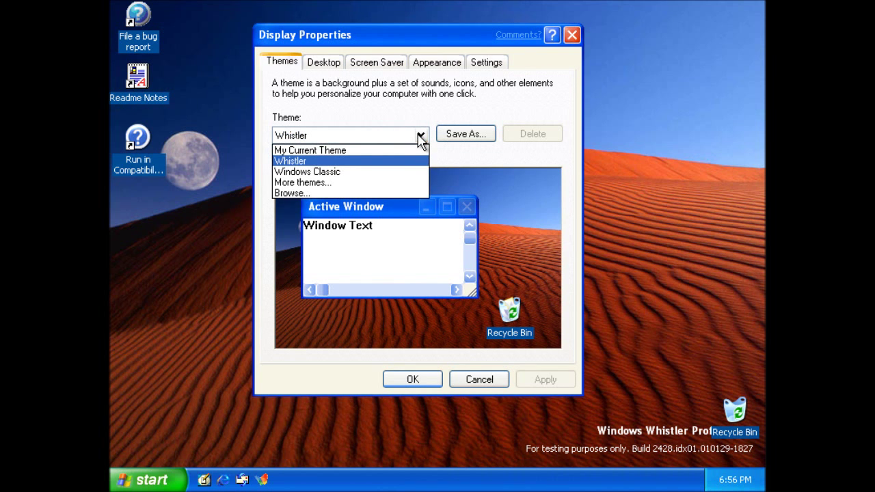
left_click(421, 137)
left_click(424, 66)
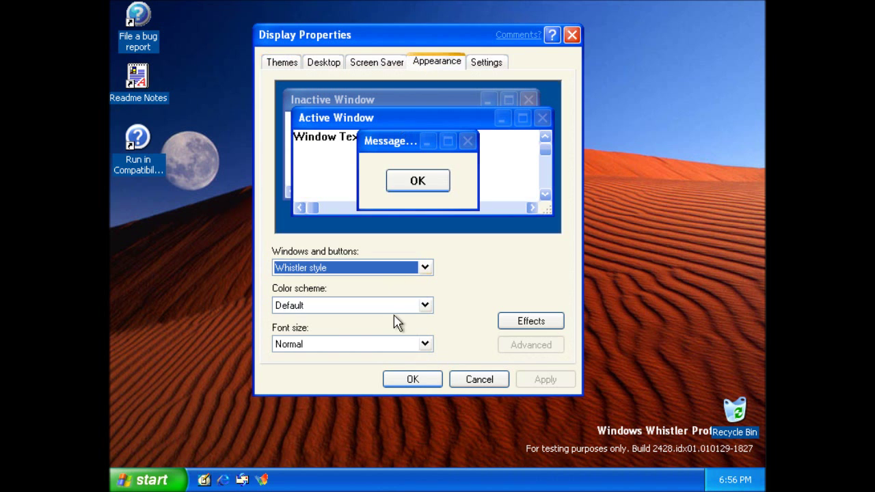
left_click(424, 271)
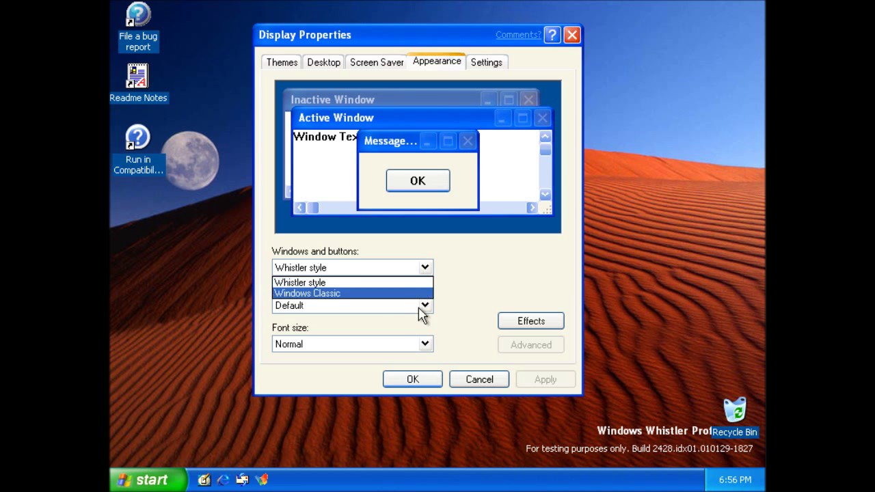
left_click(425, 270)
left_click_drag(404, 49, 486, 67)
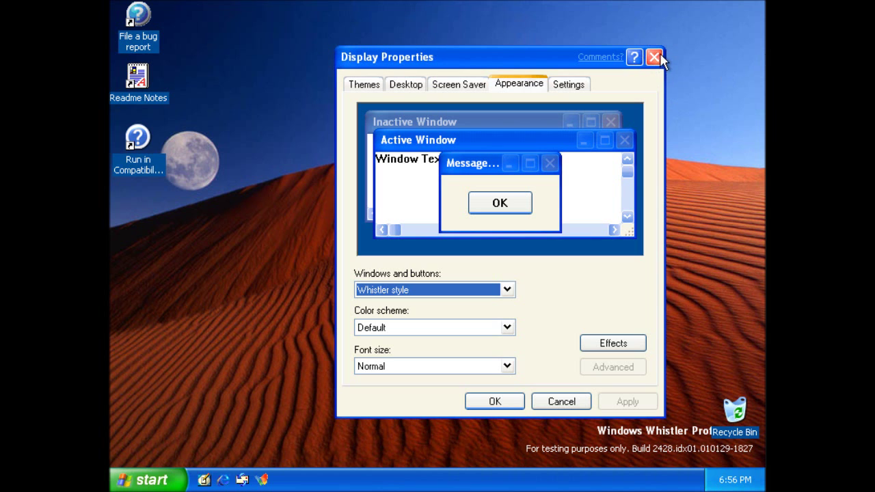
- Preview the Windows Classic style for windows and buttons, check its color schemes, and return to Whistler style
left_click(377, 324)
left_click(375, 327)
left_click(399, 294)
left_click(402, 313)
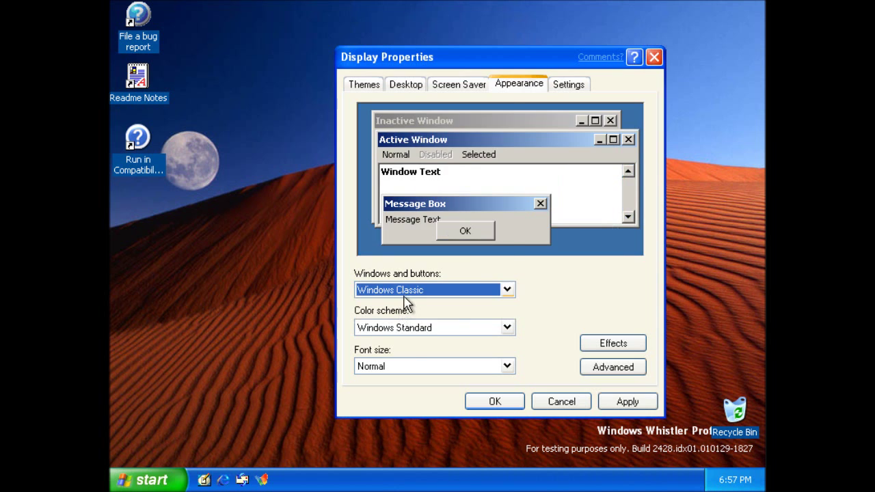
left_click(407, 331)
left_click(408, 328)
left_click(404, 292)
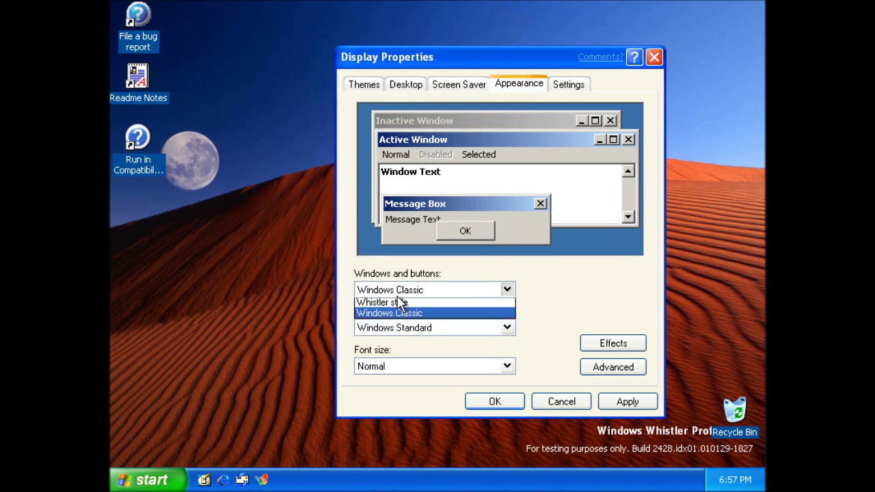
left_click(400, 299)
- Set the font edge smoothing method to ClearType in the appearance effects and accept the display properties
left_click(618, 347)
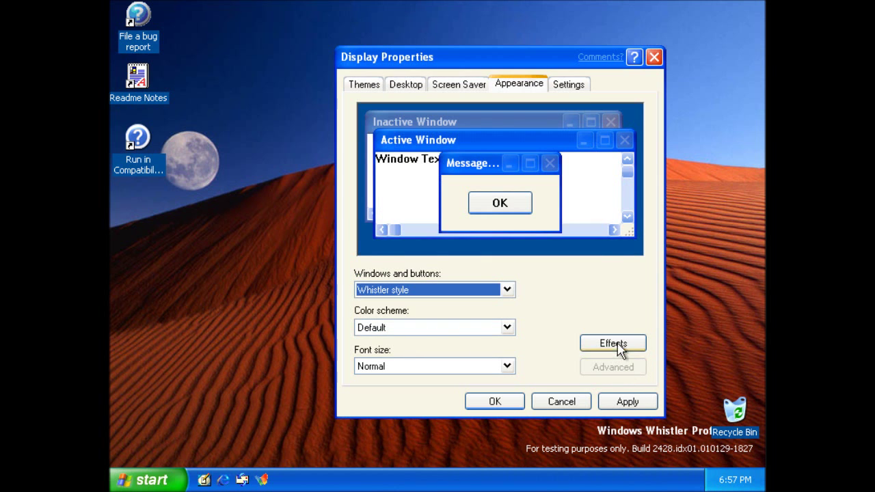
left_click(321, 199)
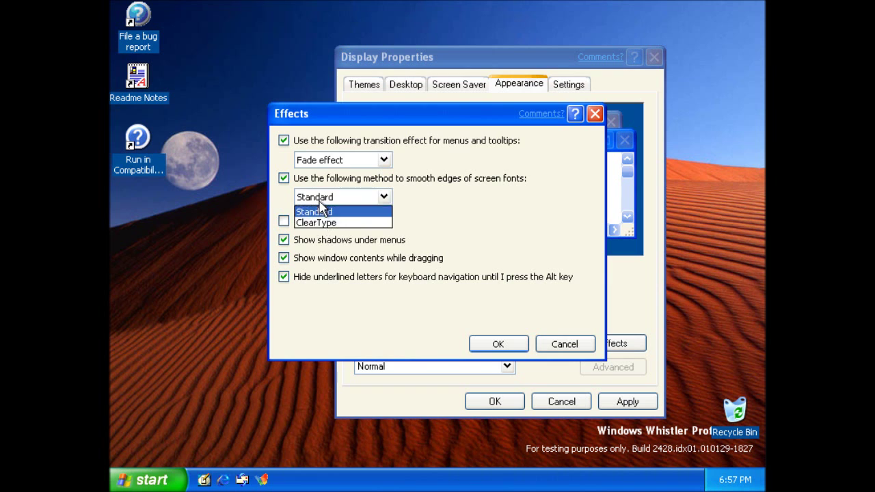
left_click(322, 220)
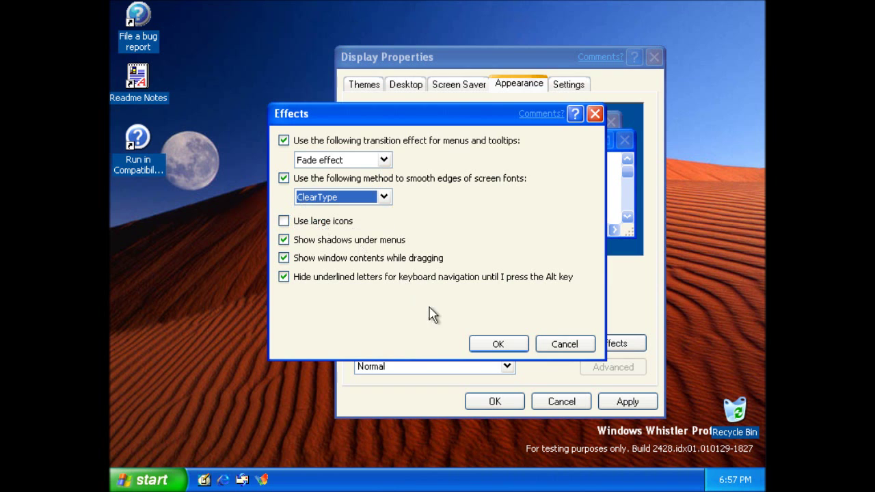
left_click(517, 345)
left_click(512, 401)
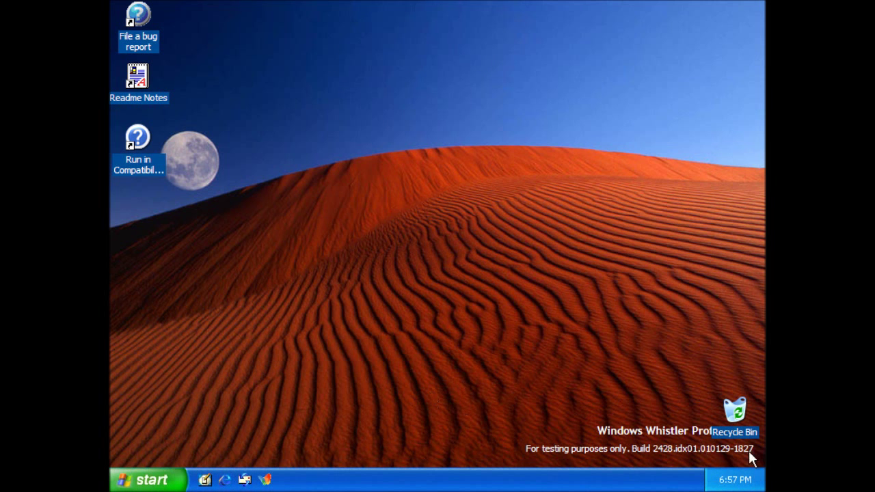
- Open the system properties of My Computer to examine the general system information
left_click(147, 480)
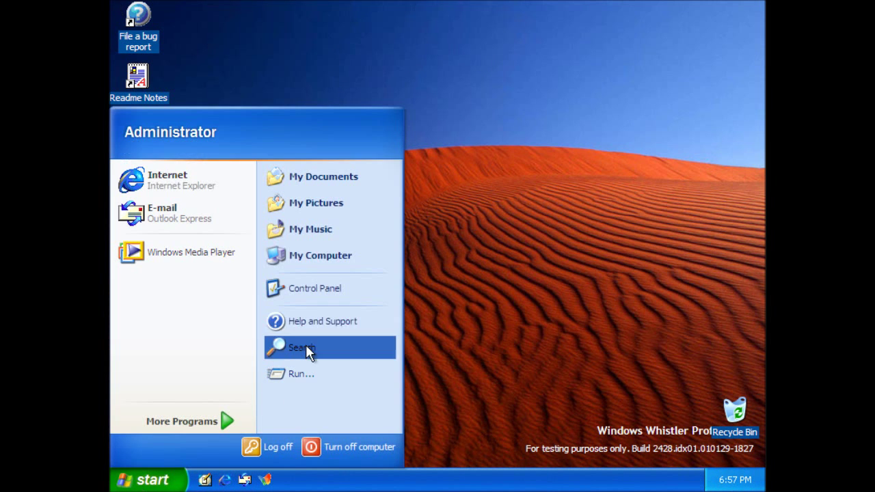
right_click(288, 259)
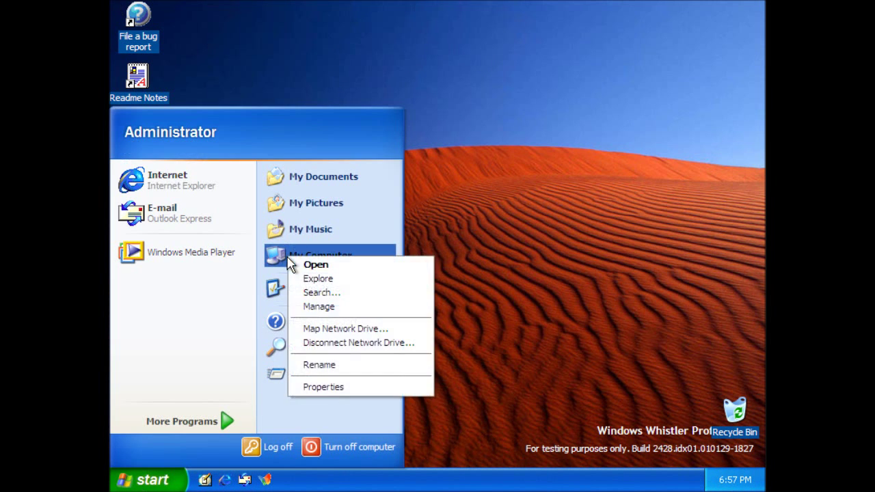
left_click(311, 386)
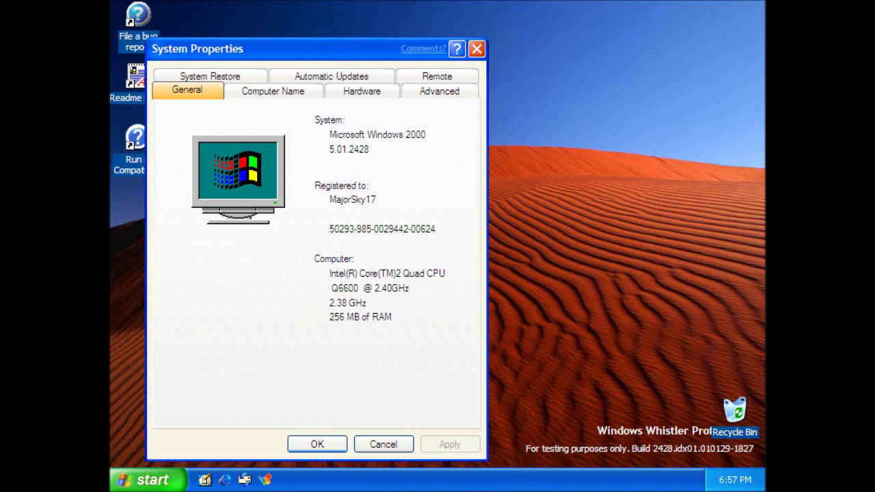
- Run winver to view the Windows version information, and close it again
left_click(132, 481)
left_click(291, 373)
type("winver")
key("Return")
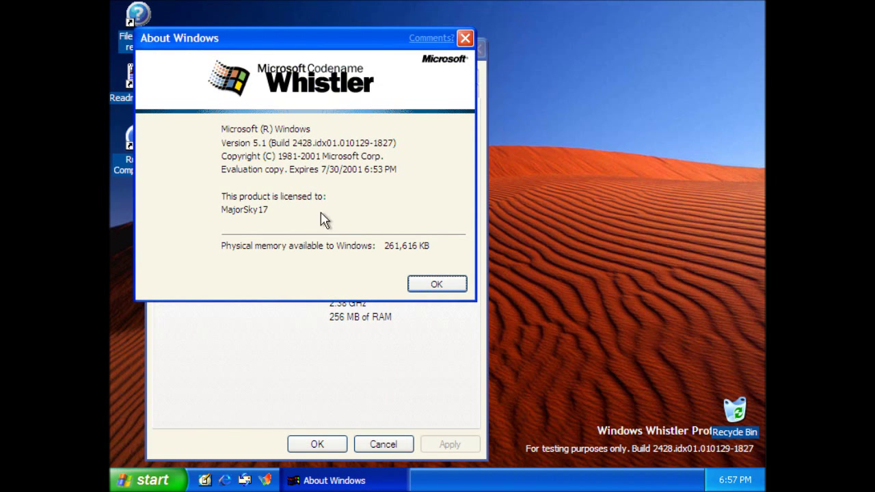
left_click(447, 287)
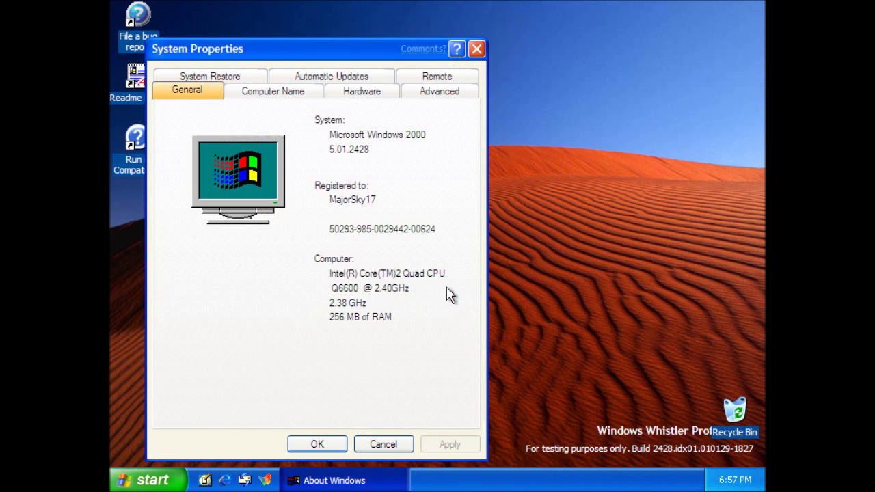
- Review the visual effects in the advanced performance settings and apply the Best Appearance preset
left_click(347, 94)
left_click(411, 95)
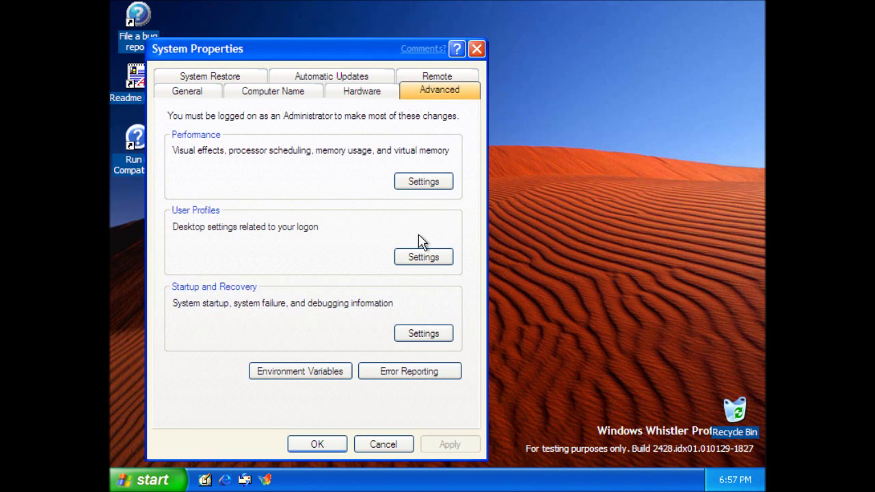
left_click(424, 181)
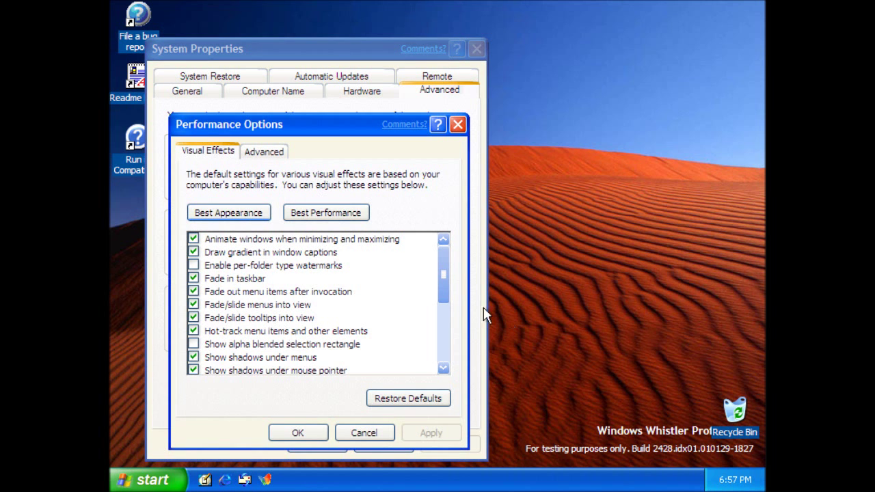
left_click_drag(445, 295, 455, 361)
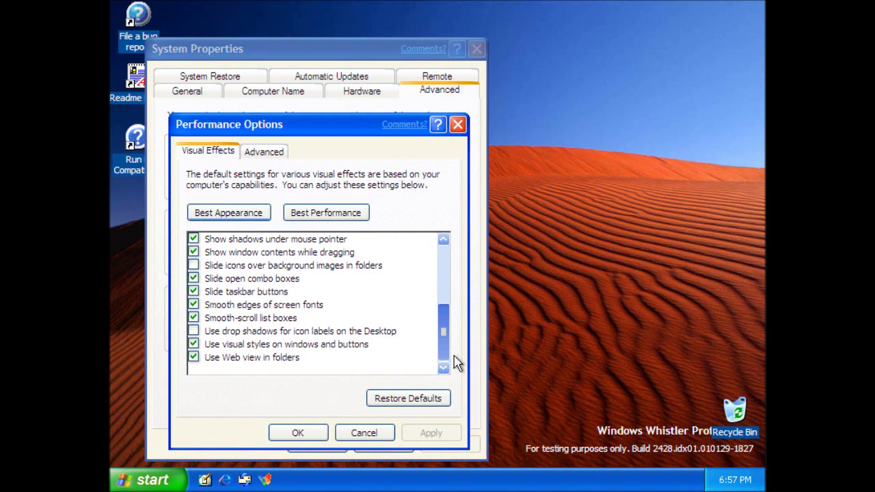
left_click(222, 214)
left_click(277, 436)
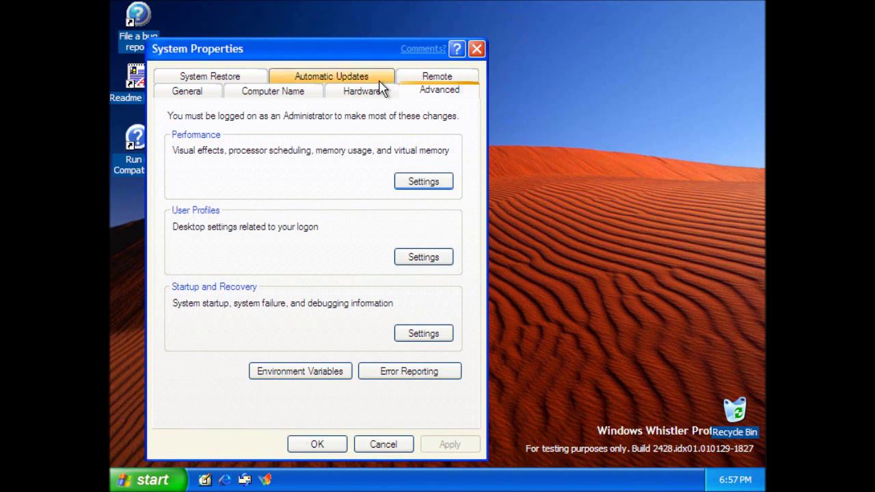
- Review the System Restore and Automatic Updates settings, accept the system properties and deselect the desktop icons
left_click(210, 76)
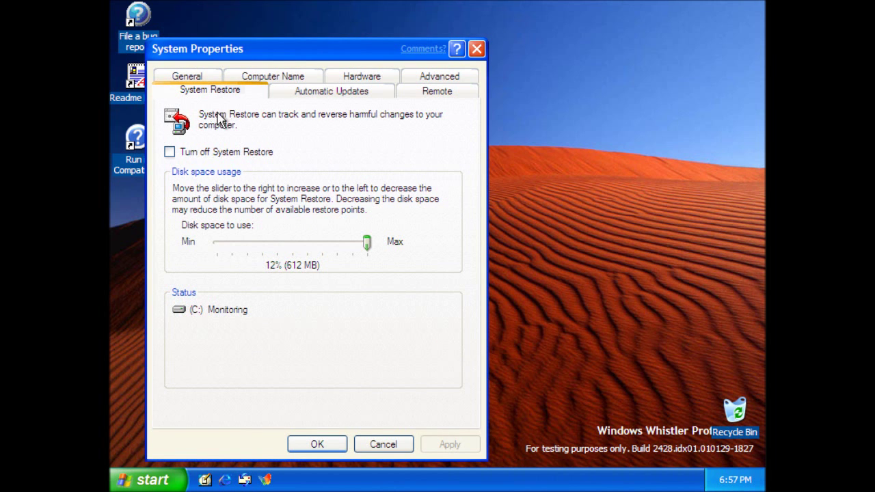
left_click(372, 94)
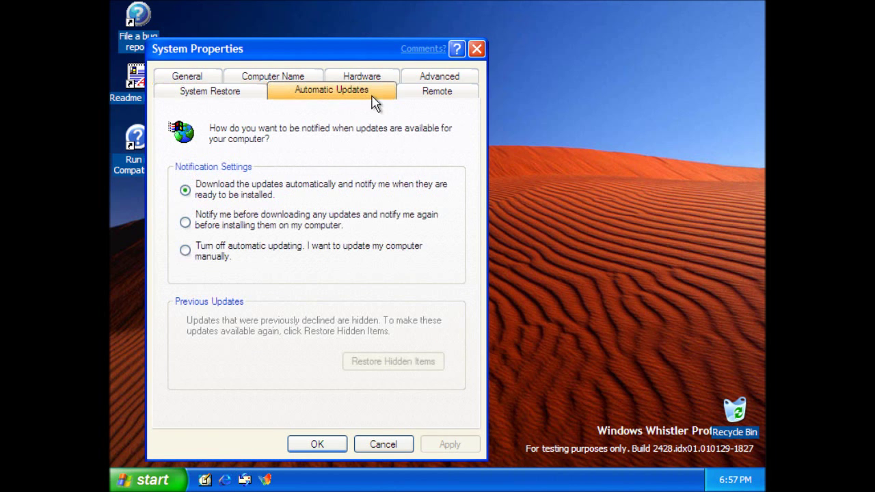
left_click(317, 444)
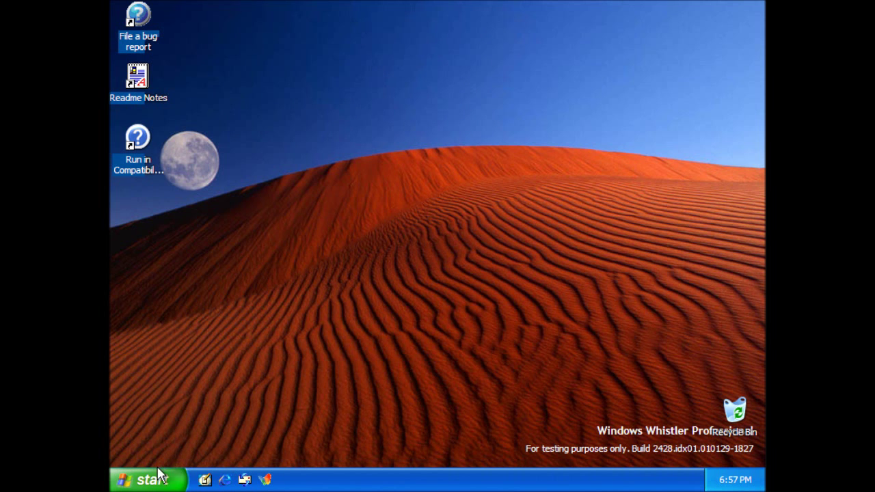
left_click(182, 218)
- Launch Windows Media Player, view its About information, and close the player again
left_click(162, 478)
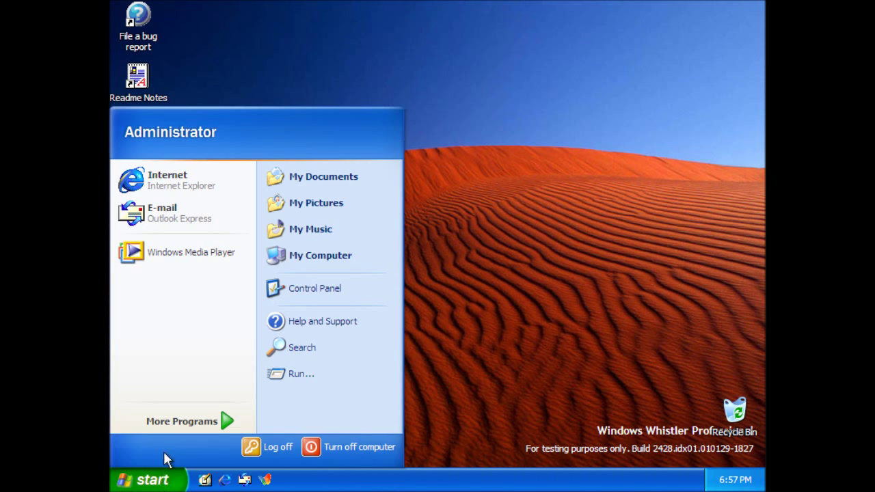
left_click(170, 422)
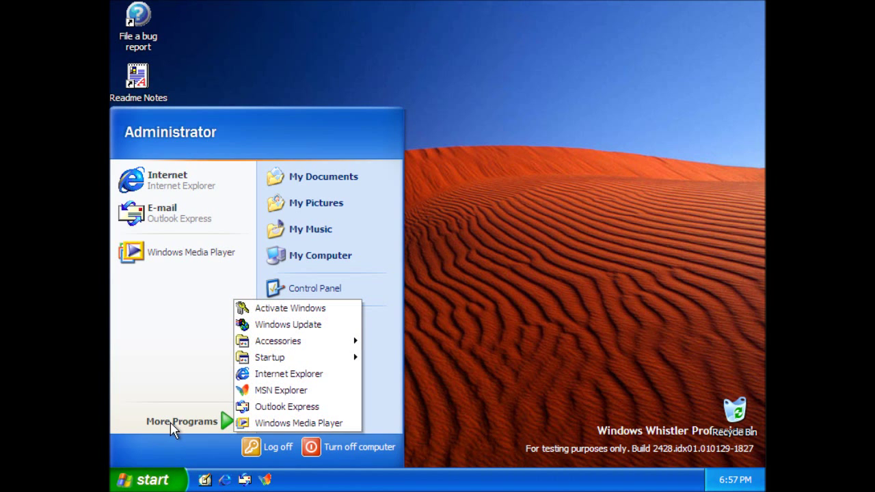
left_click(250, 424)
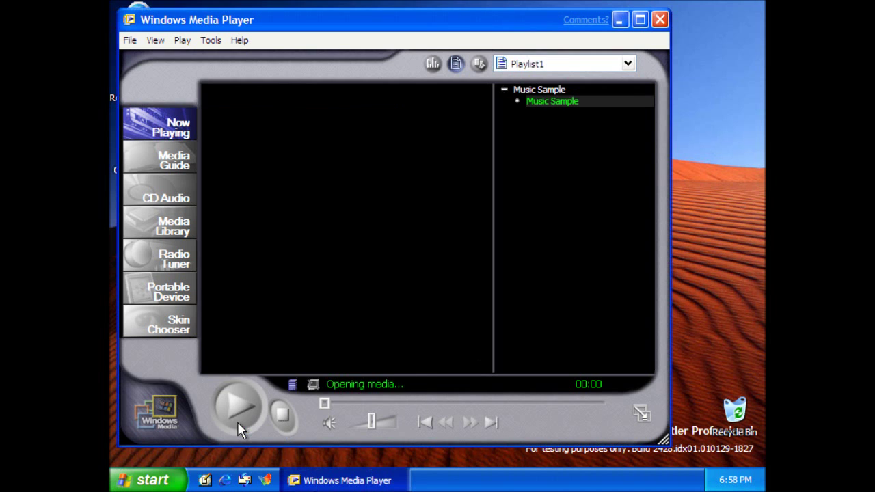
left_click(240, 39)
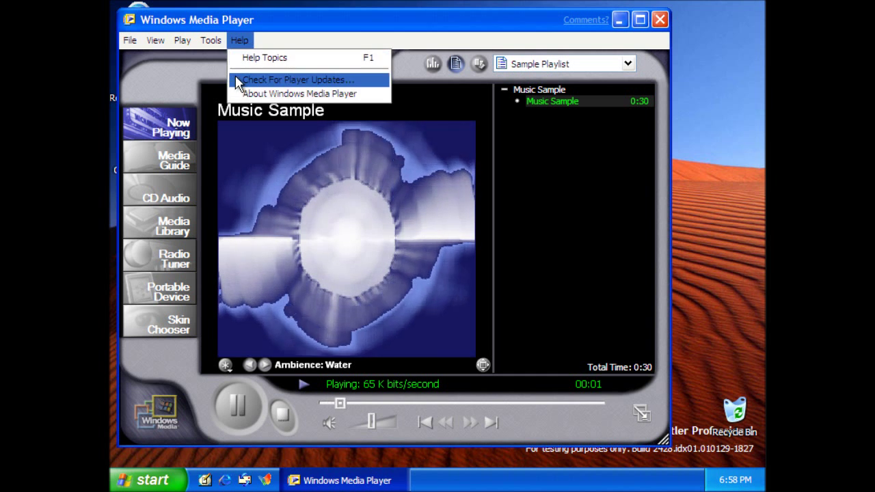
left_click(248, 92)
left_click(472, 275)
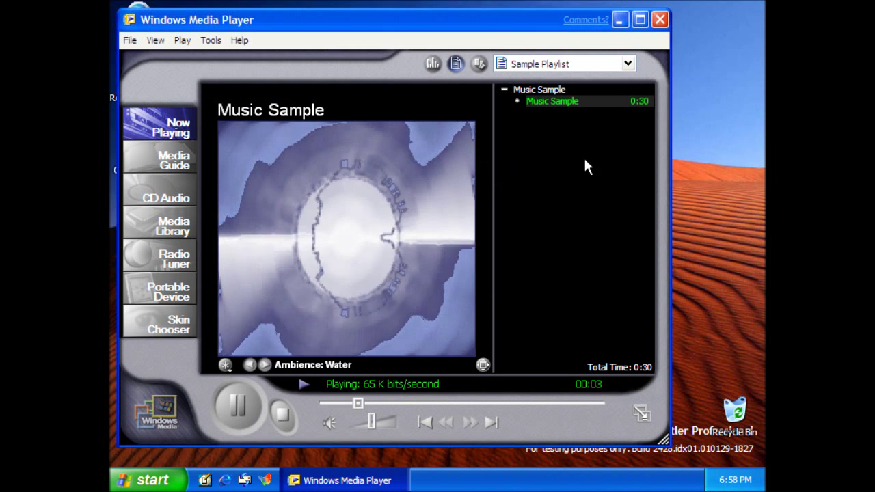
left_click(660, 22)
- Open the Control Panel, maximize its window and switch it to Classic View
left_click(143, 480)
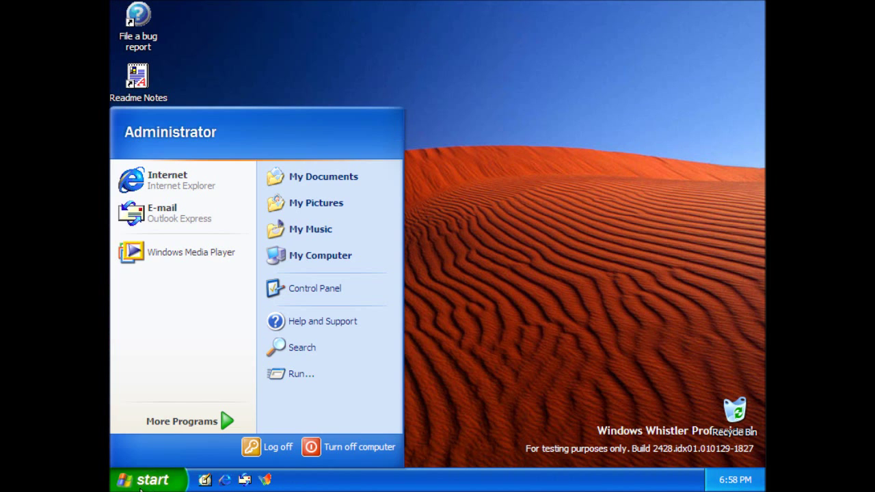
left_click(334, 291)
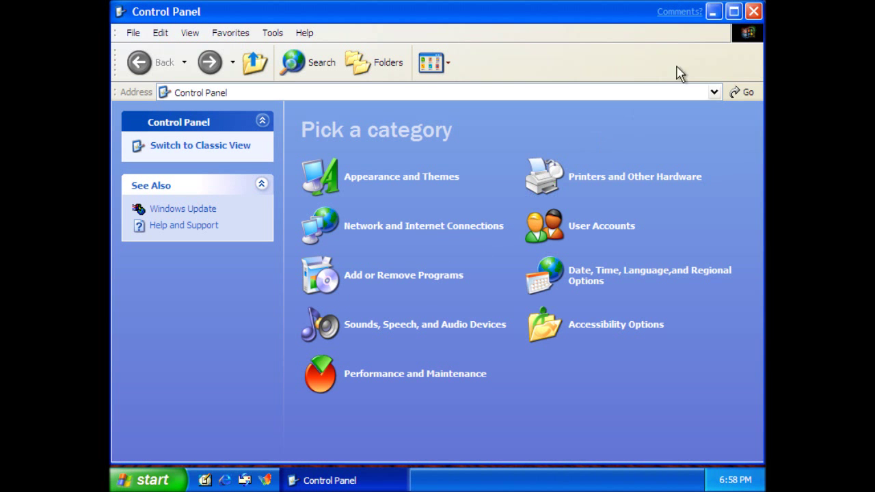
left_click(734, 14)
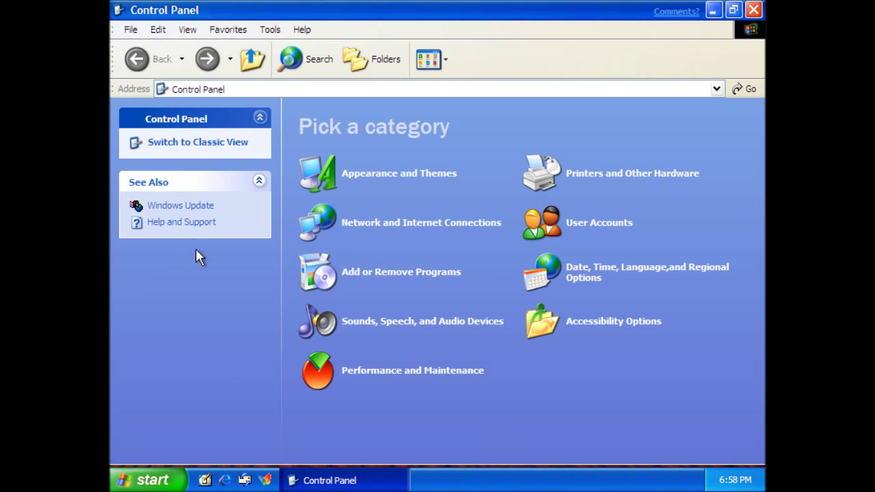
left_click(186, 143)
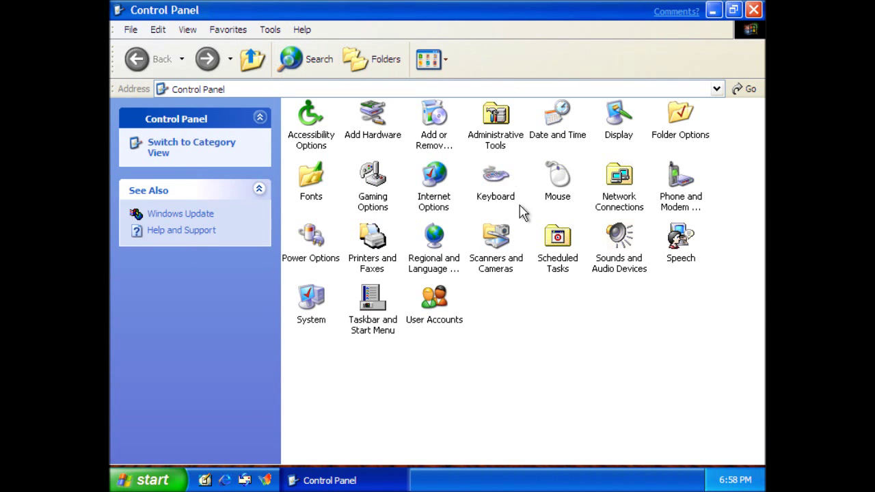
- Find the Start Windows program event in the Sounds and Audio Devices properties and play its sound
double_click(615, 255)
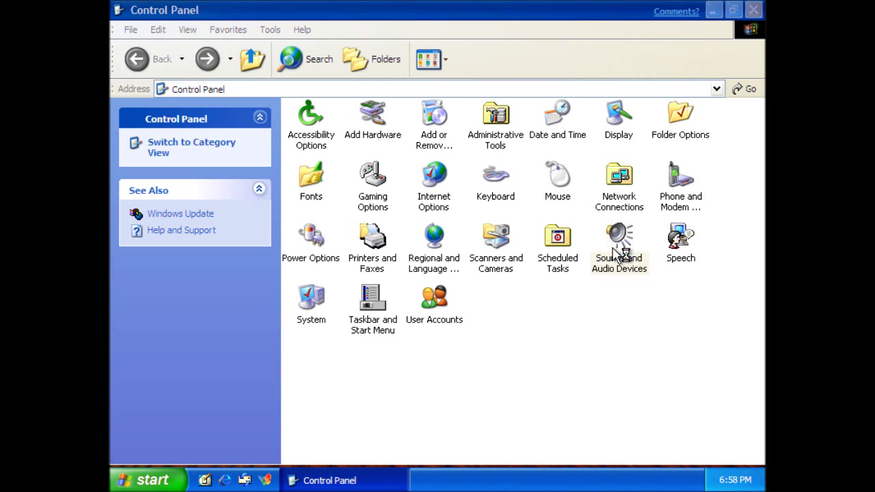
left_click(231, 95)
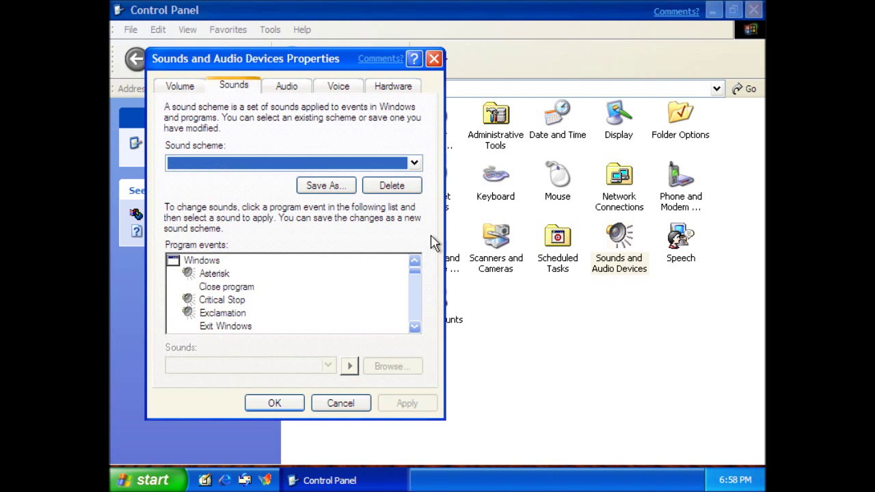
left_click(417, 274)
left_click(419, 301)
left_click(418, 301)
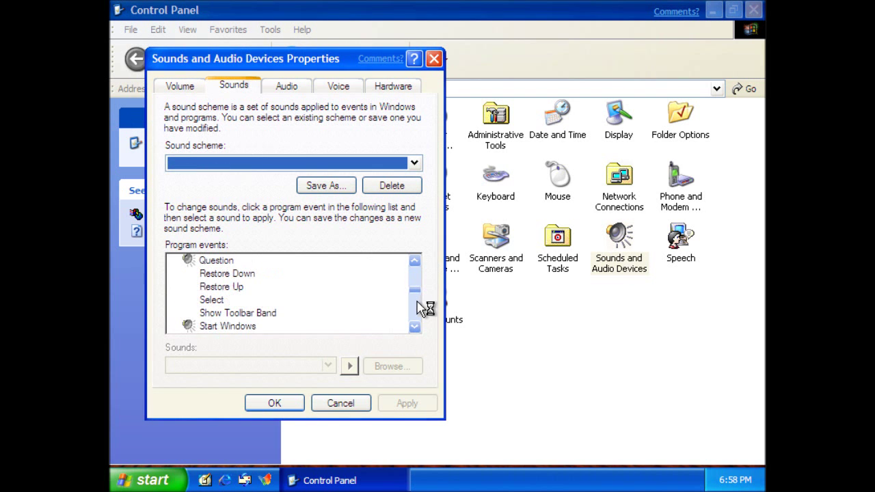
left_click(195, 326)
left_click(349, 366)
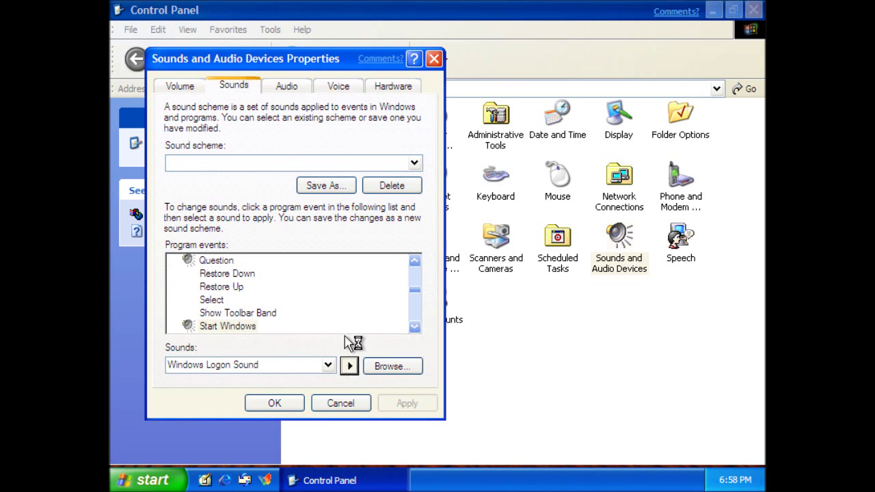
- Check the list of available sound schemes and cancel the Sounds and Audio Devices properties
left_click(414, 163)
left_click(414, 163)
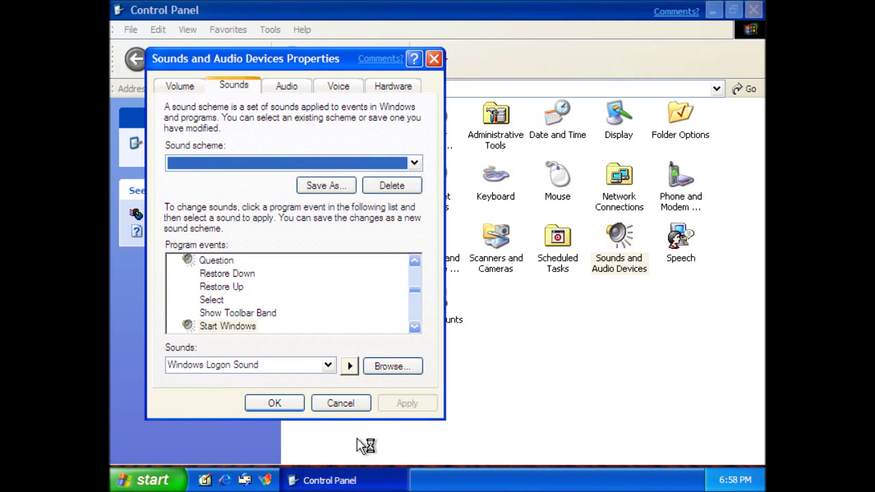
left_click(354, 408)
- Enable Start menu opening animation and the display of most recently used documents in the advanced Start menu customization, and accept the properties
double_click(363, 346)
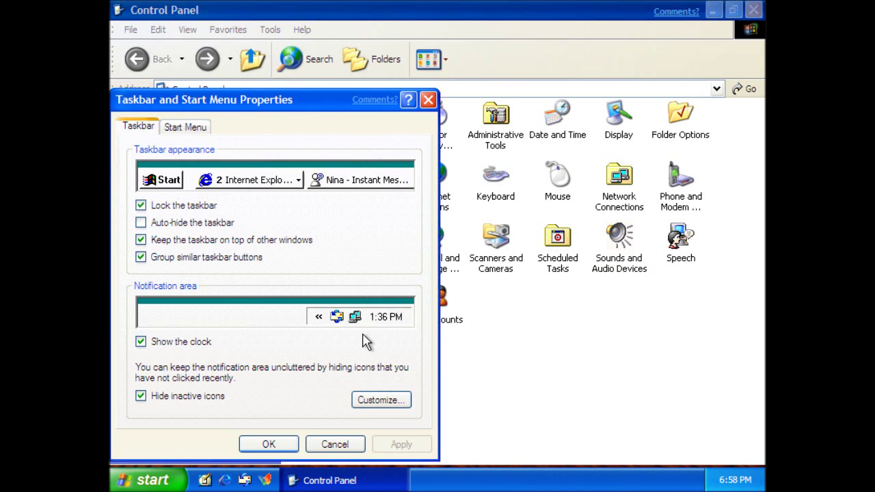
left_click(202, 132)
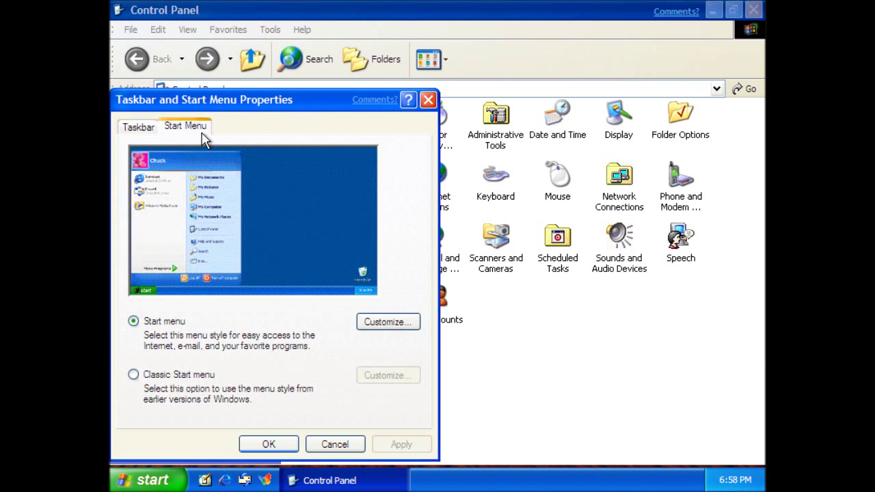
left_click(380, 324)
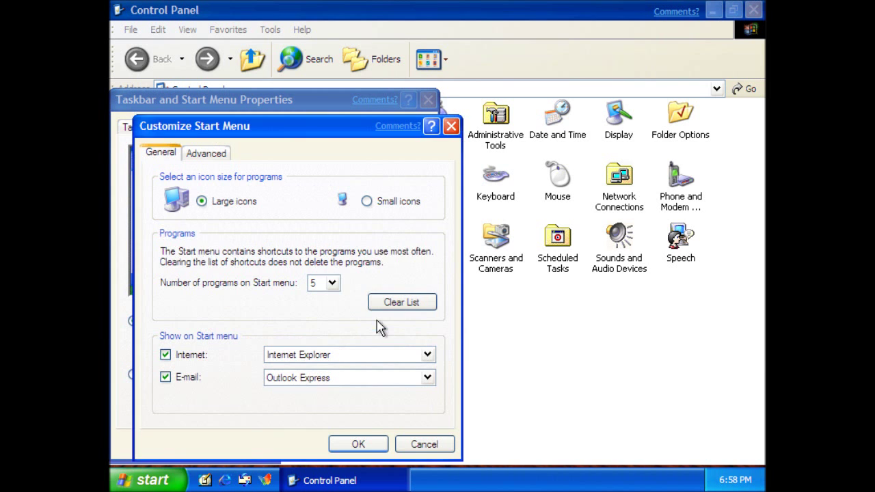
left_click(208, 152)
left_click(199, 197)
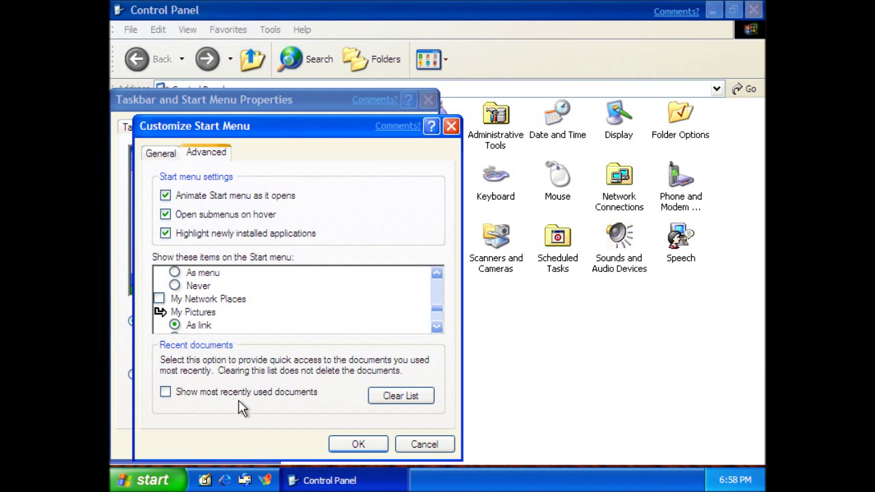
left_click(354, 445)
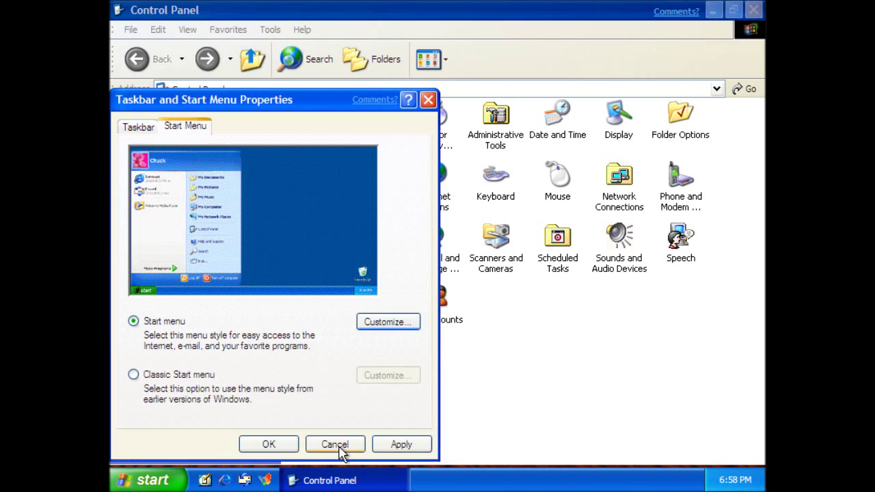
left_click(291, 446)
- Open and close the Start menu repeatedly to examine its opening animation and its items
left_click(158, 477)
left_click(152, 483)
left_click(147, 482)
left_click(146, 485)
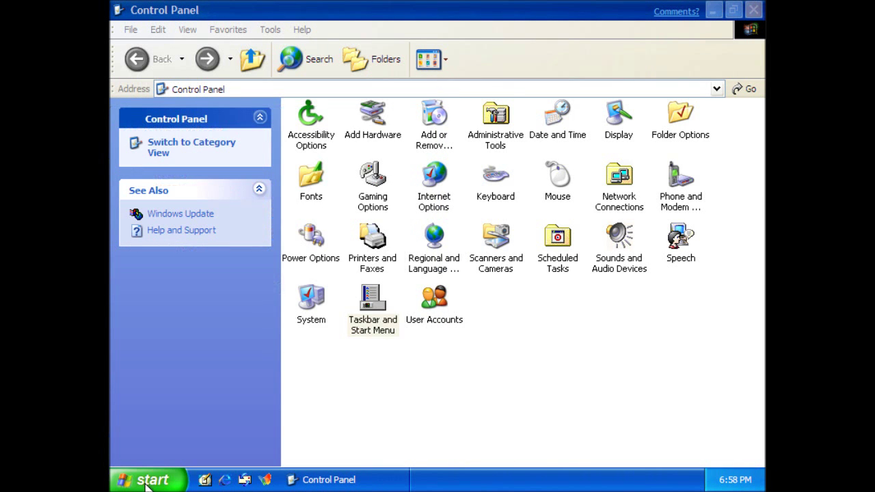
left_click(151, 482)
left_click(163, 484)
left_click(162, 484)
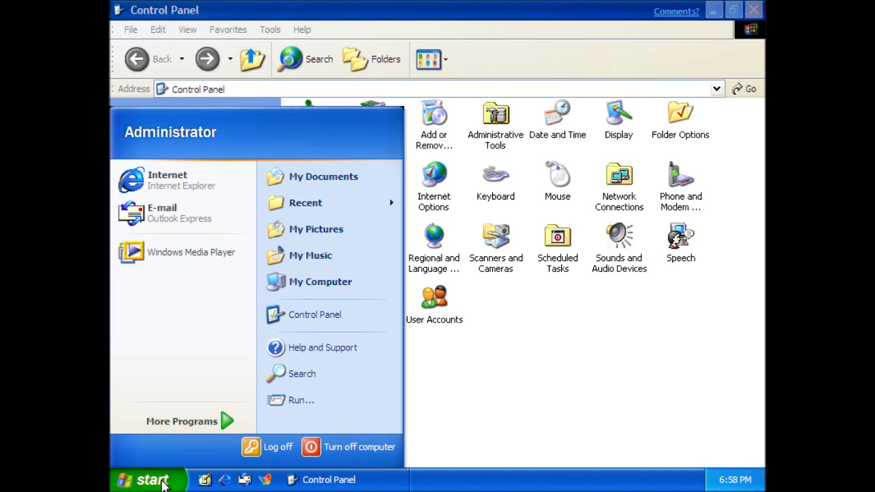
left_click(161, 485)
left_click(162, 486)
left_click(163, 484)
left_click(162, 484)
left_click(163, 484)
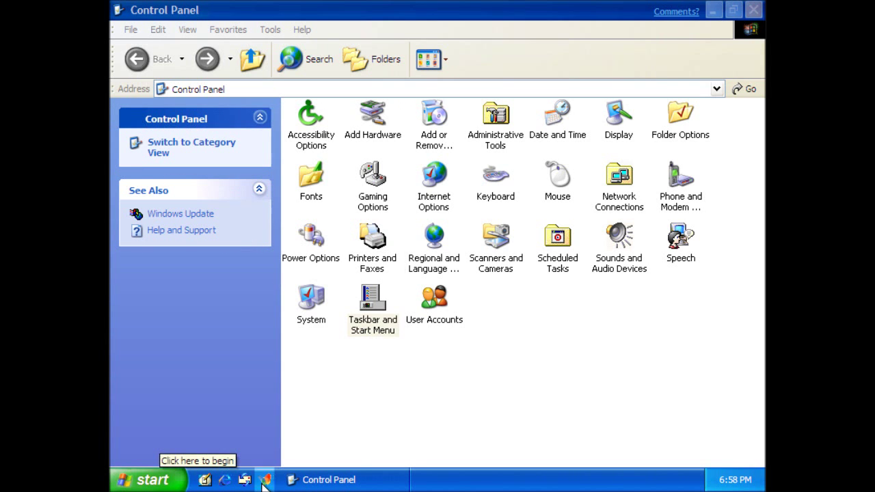
left_click(171, 482)
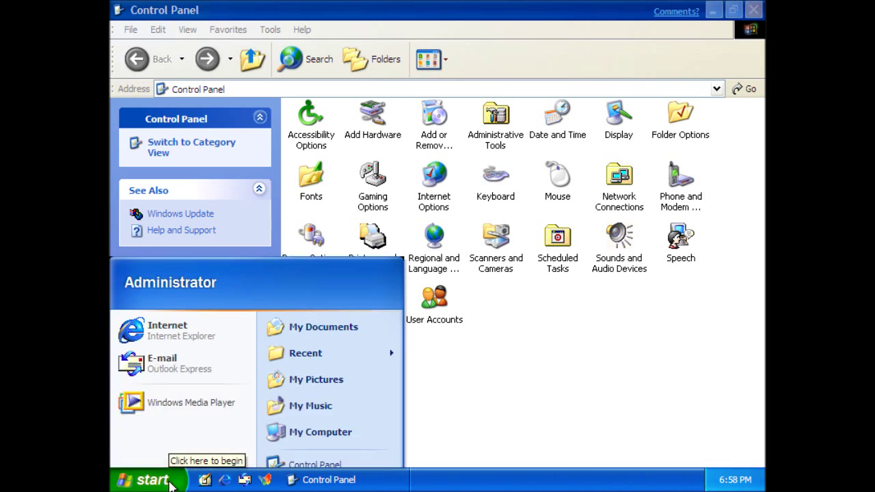
left_click(171, 479)
left_click(170, 479)
left_click(559, 352)
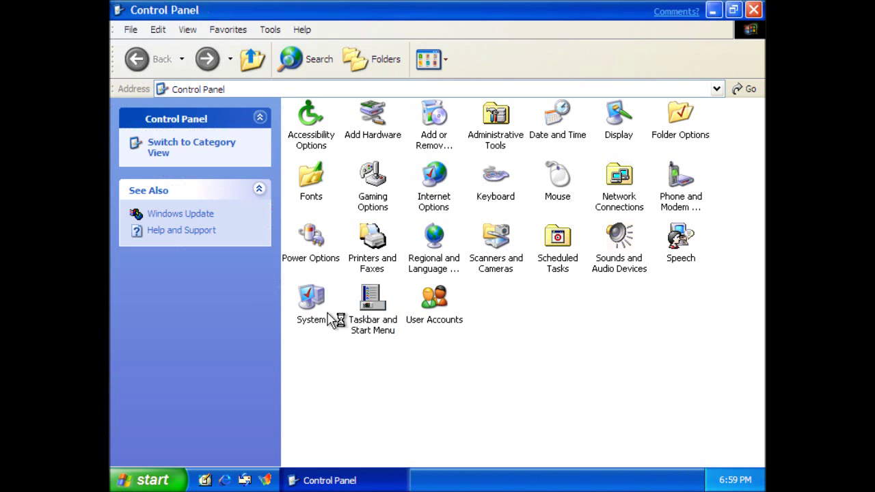
- Change the Administrator account's picture to the astronaut in User Accounts, and close both User Accounts and the Control Panel
double_click(432, 301)
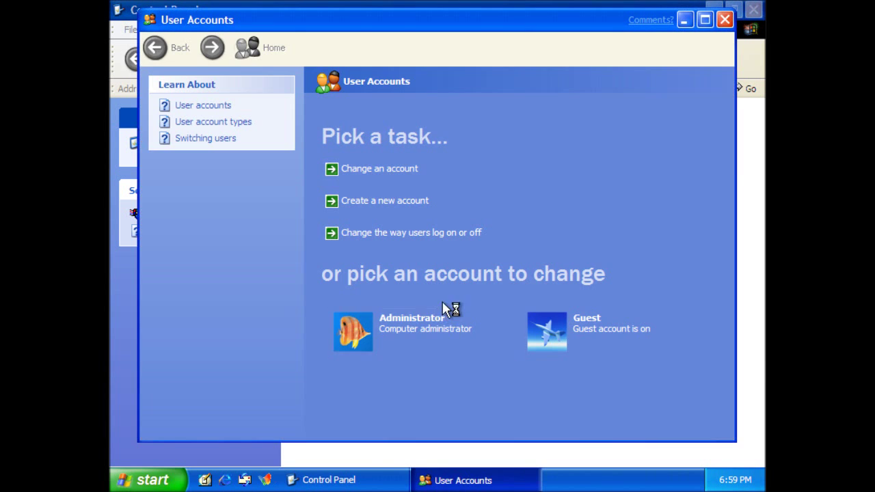
left_click(346, 333)
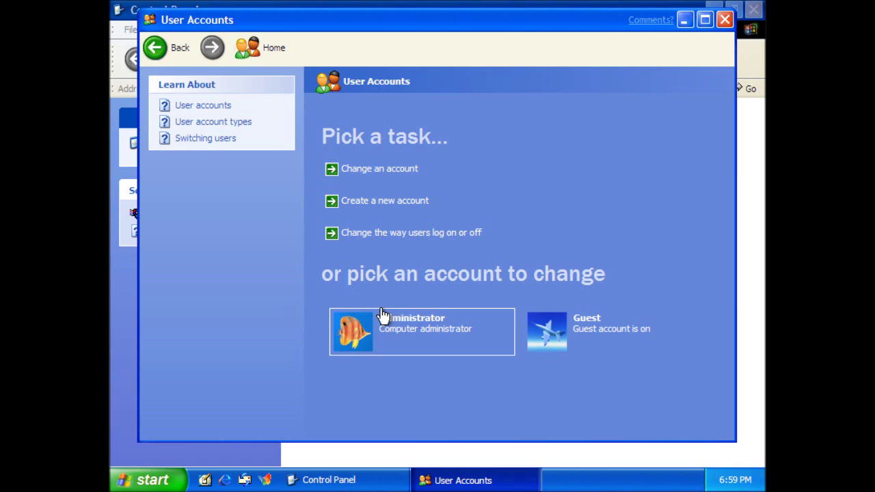
left_click(384, 316)
left_click(384, 150)
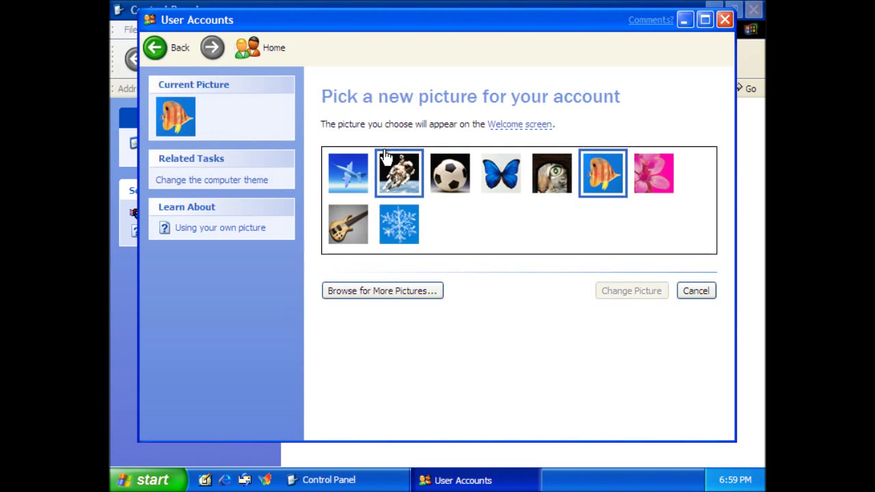
left_click(400, 173)
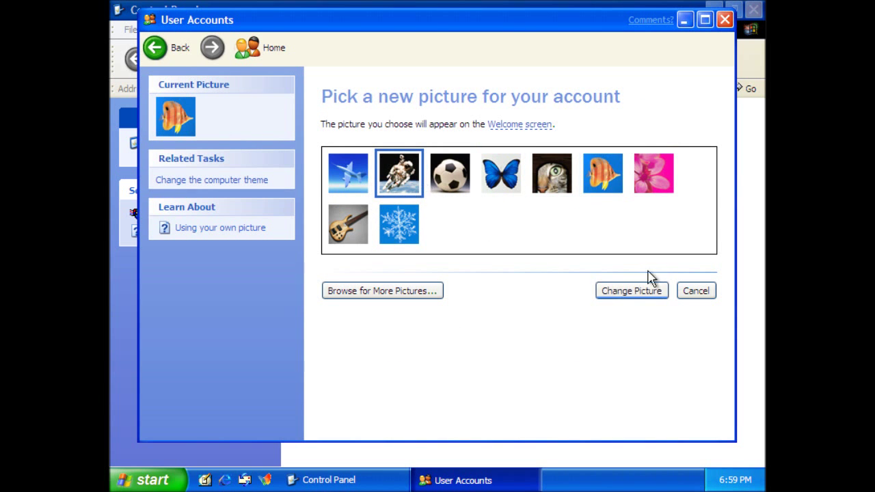
left_click(647, 296)
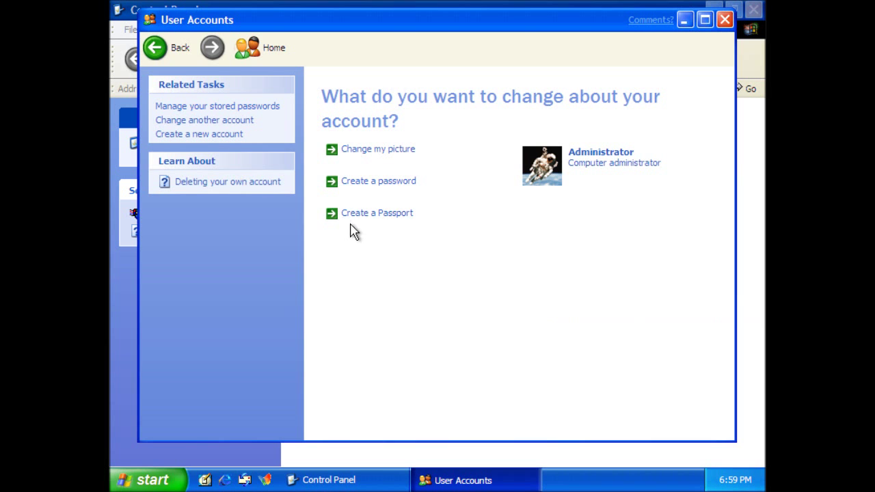
left_click(252, 54)
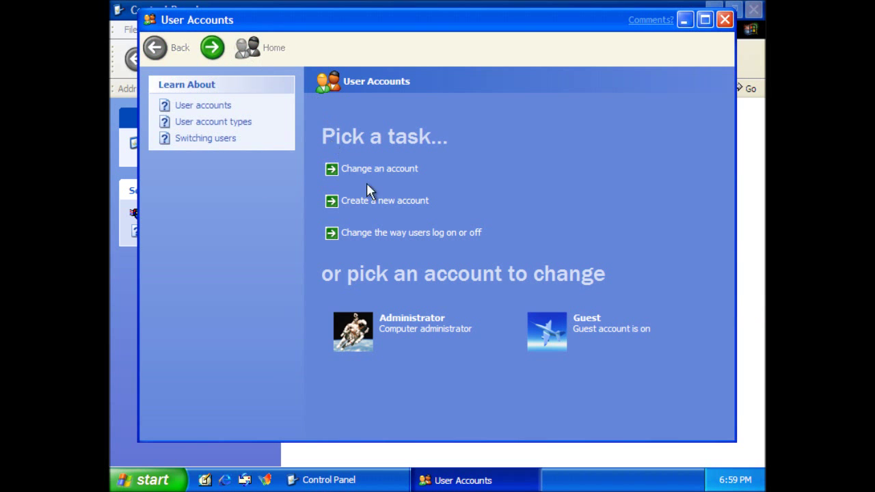
left_click(725, 20)
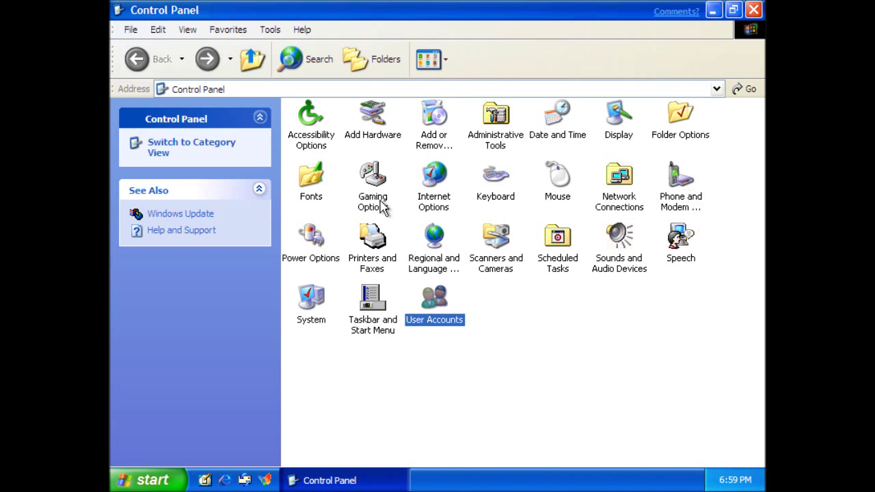
left_click(753, 10)
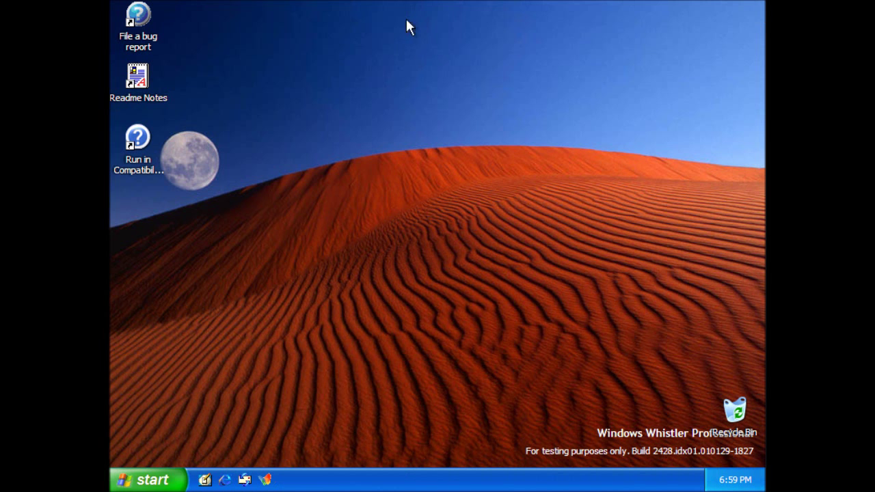
- Open Local Disk (C:) from My Computer
left_click(147, 480)
left_click(382, 282)
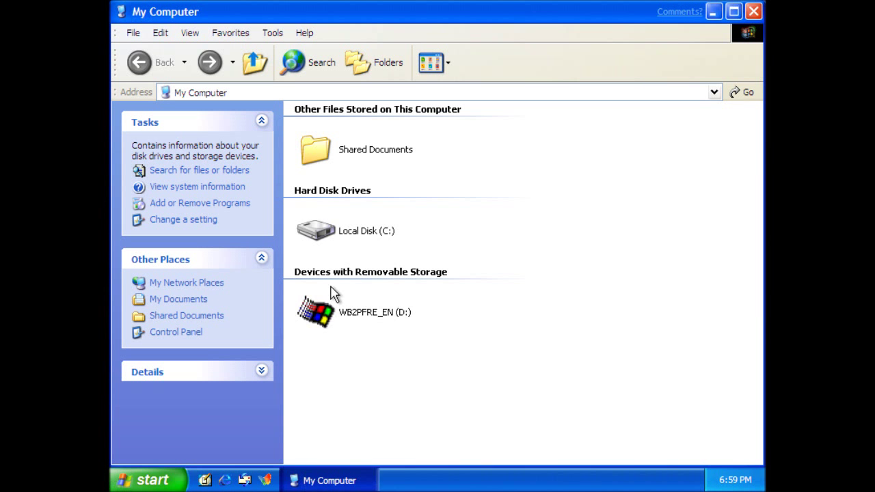
double_click(314, 231)
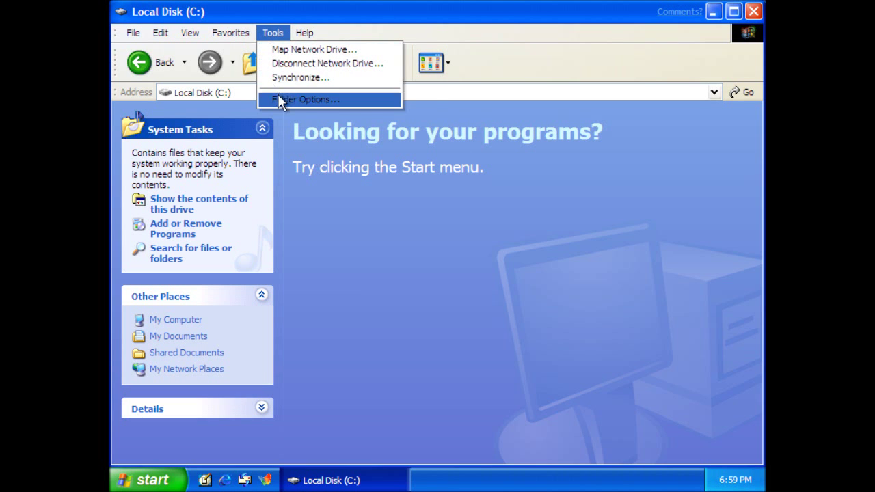
- Turn off hiding of known file extensions and protected operating system files in Folder Options, confirm the warning and accept the options
left_click(280, 99)
left_click(185, 51)
left_click(167, 306)
left_click(167, 320)
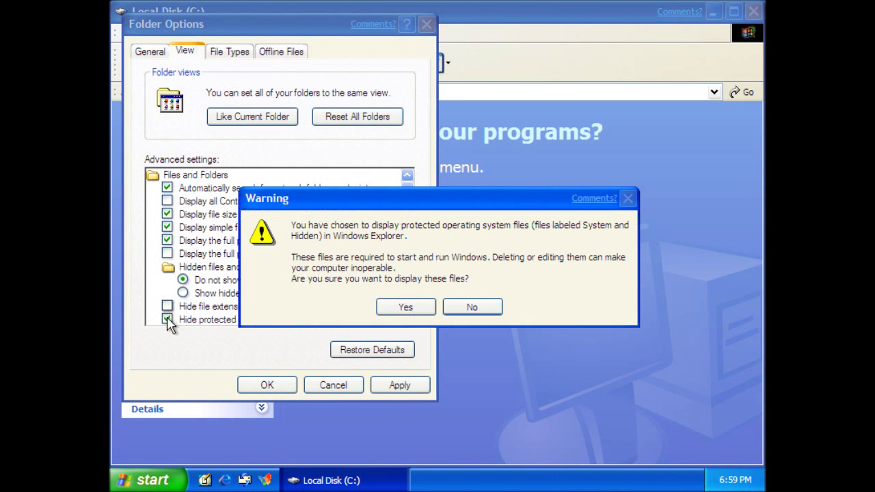
left_click(410, 308)
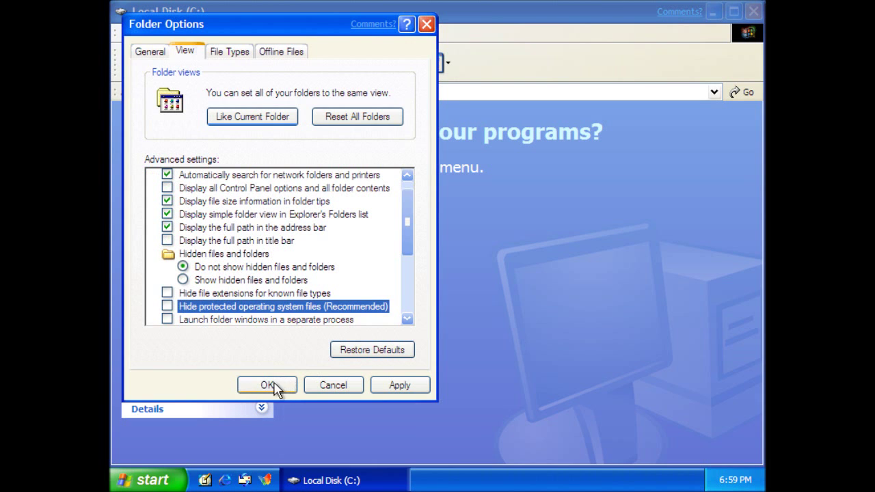
left_click(271, 384)
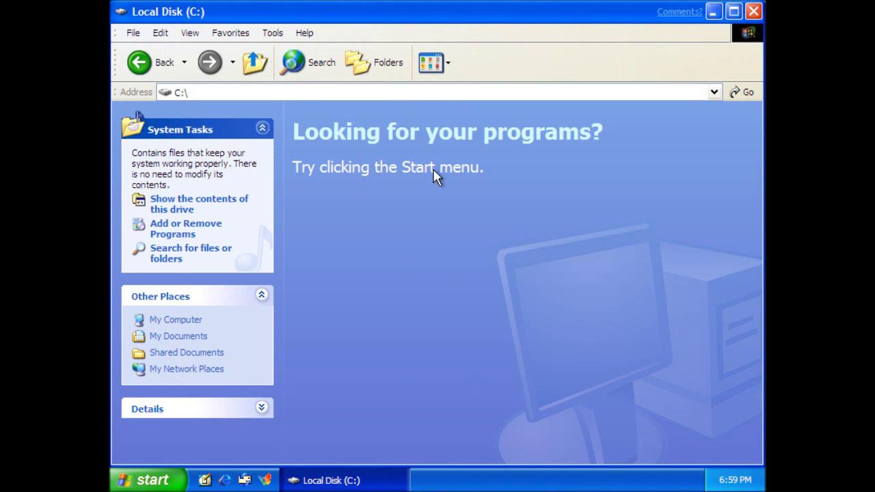
- Reopen Local Disk (C:) from My Computer and show the hidden contents of the drive and of its WINDOWS folder
left_click(253, 63)
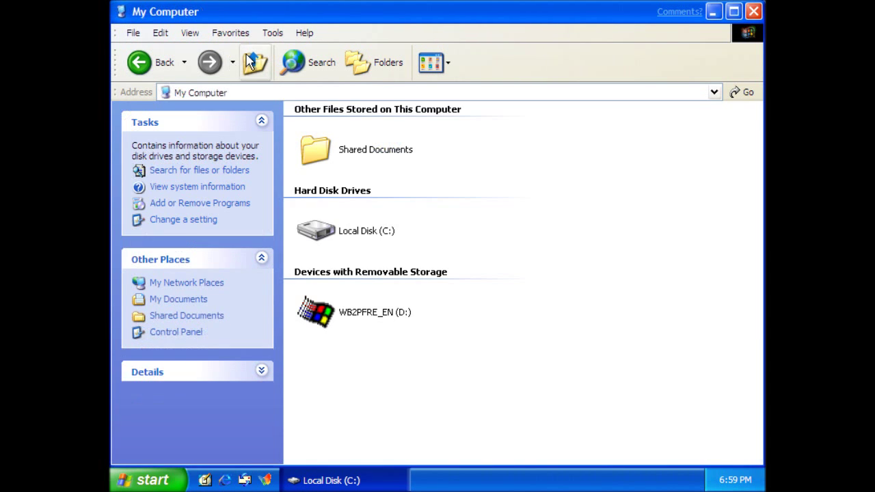
double_click(306, 225)
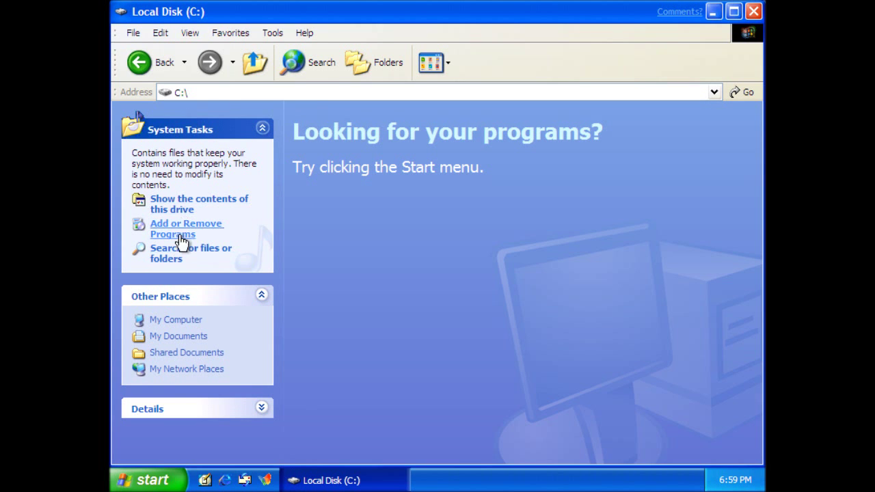
left_click(176, 209)
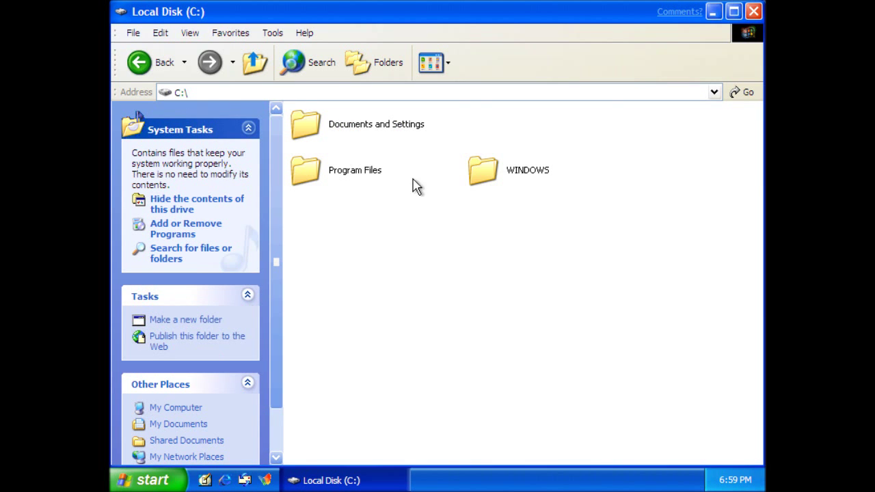
double_click(478, 176)
left_click(162, 209)
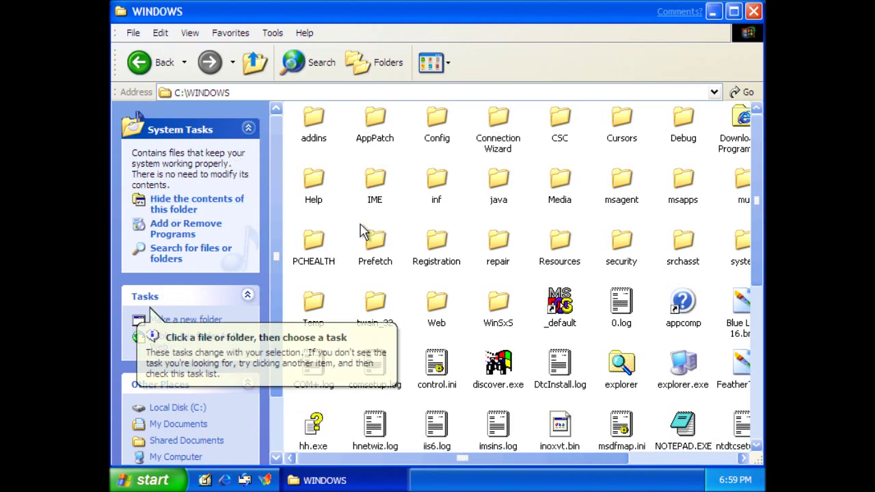
- Run tour.exe from C:\WINDOWS\Help\Tours, maximize the Flash window to watch its animation, and close it
double_click(322, 182)
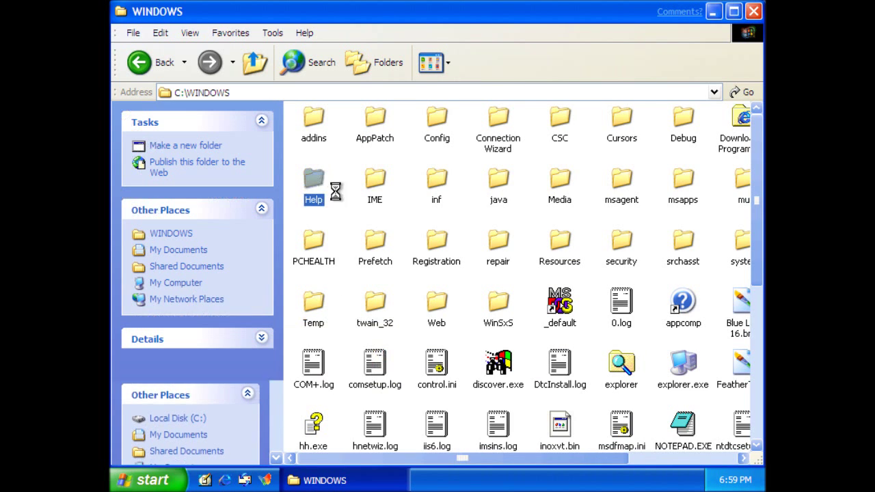
double_click(319, 134)
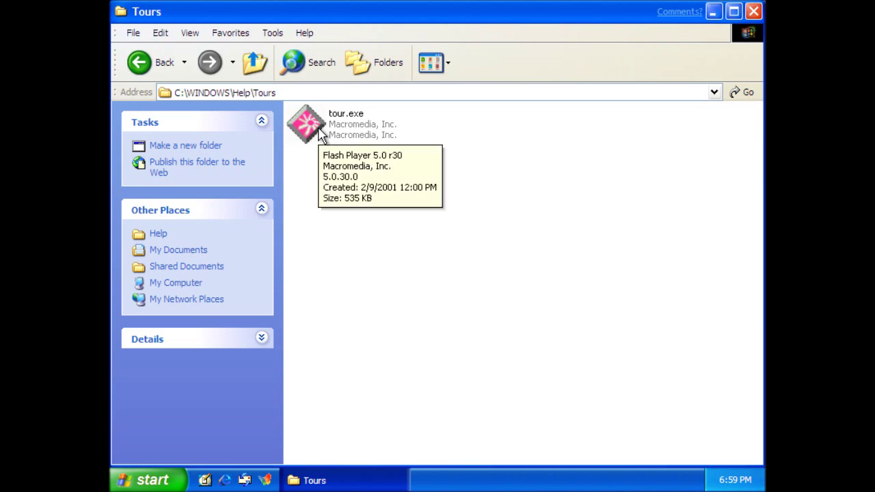
double_click(321, 135)
left_click_drag(387, 116, 324, 37)
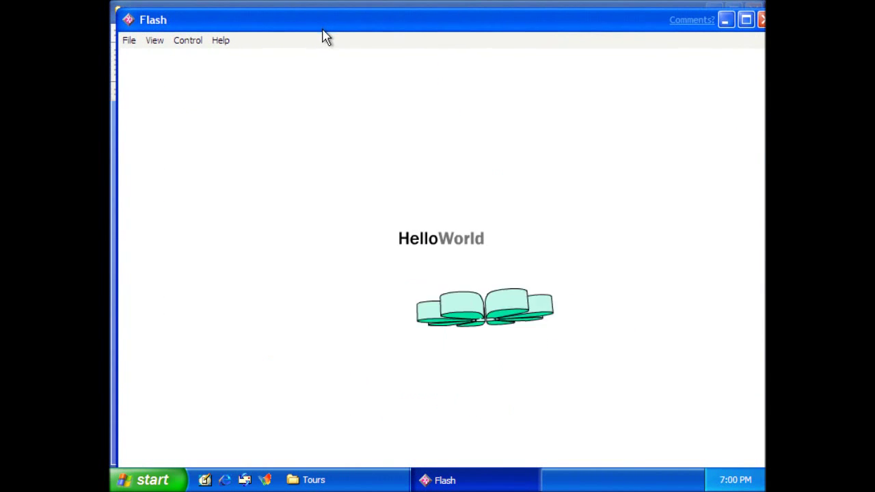
left_click(747, 23)
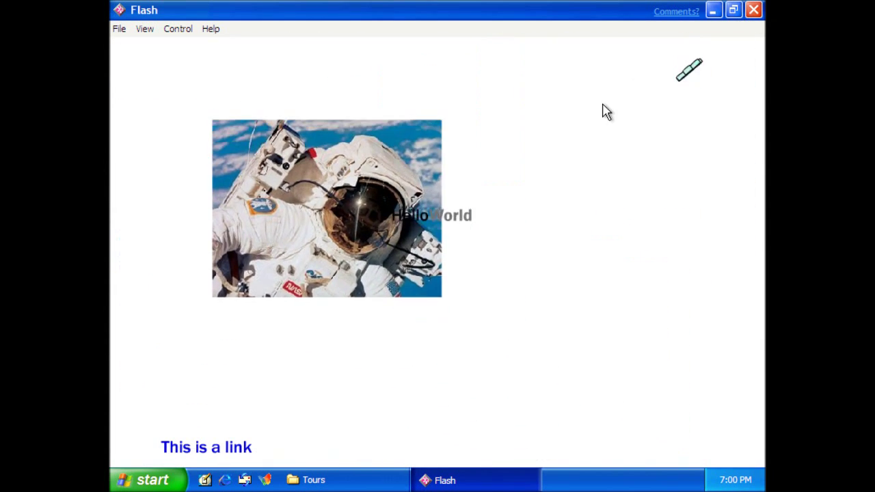
left_click(754, 10)
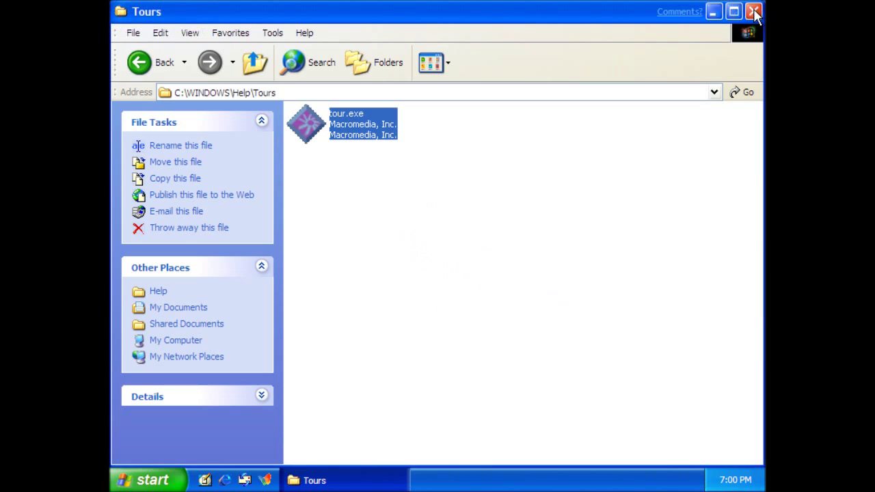
- Go back up to the WINDOWS folder, look through its files and return to My Computer
left_click(323, 190)
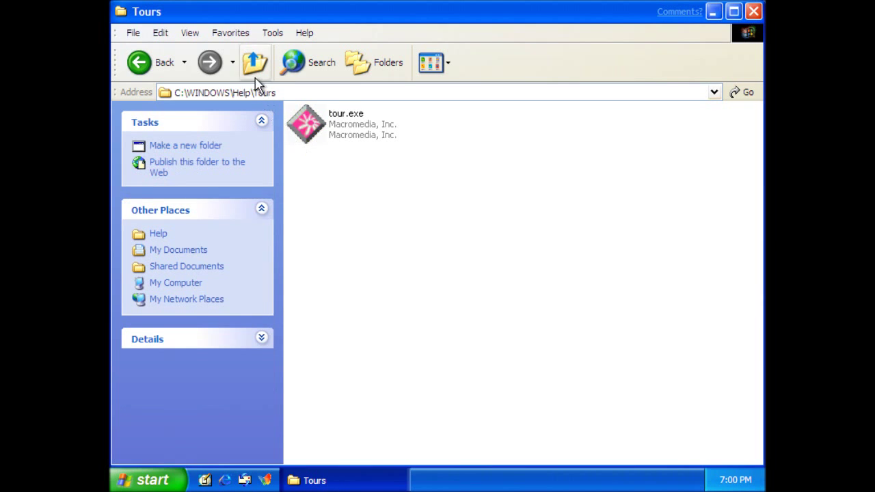
mouse_move(307, 130)
left_click(255, 63)
left_click(253, 62)
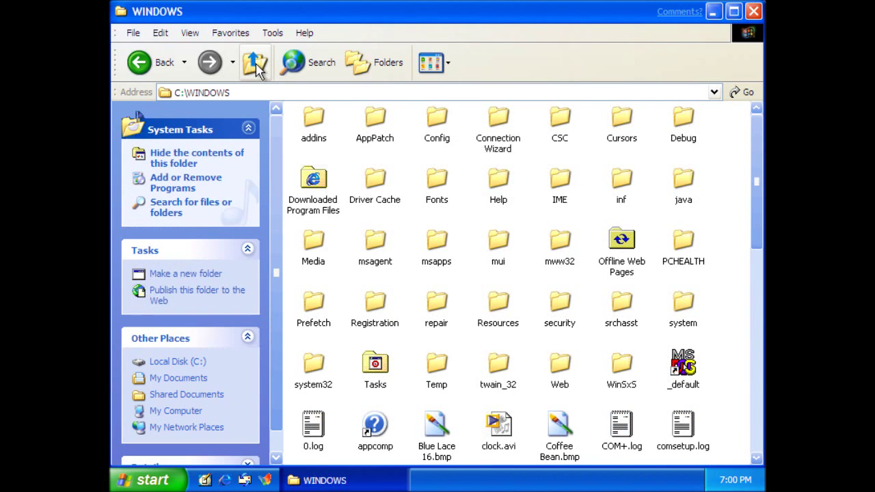
scroll(718, 322, "down", 10)
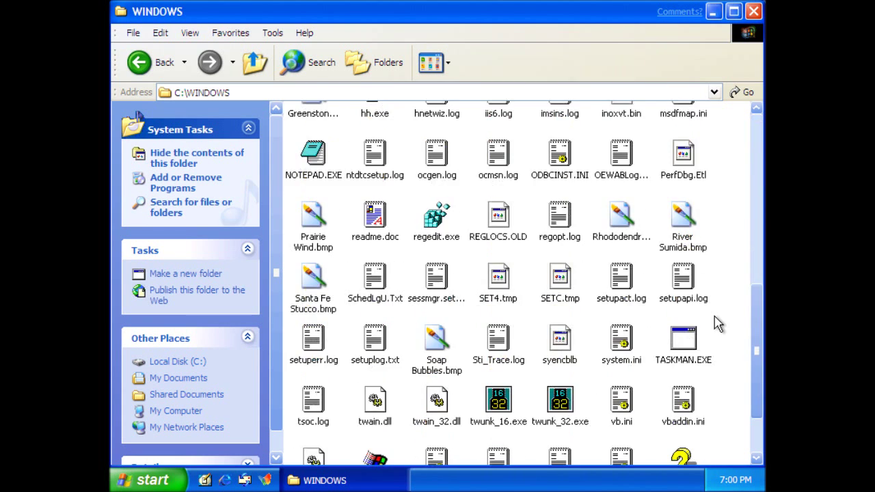
scroll(718, 321, "up", 12)
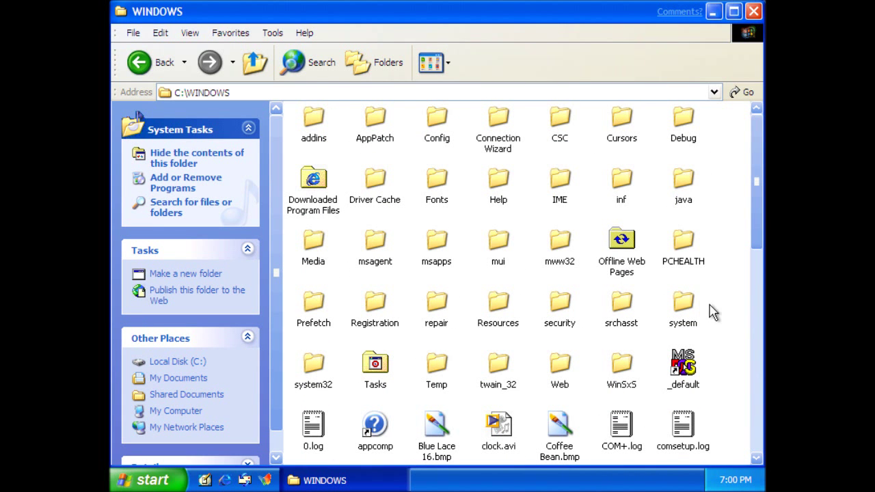
left_click(253, 63)
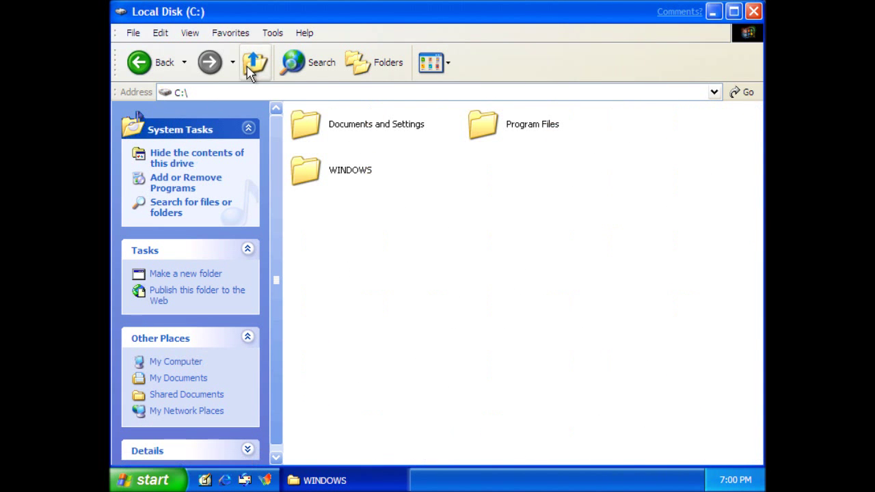
left_click(264, 66)
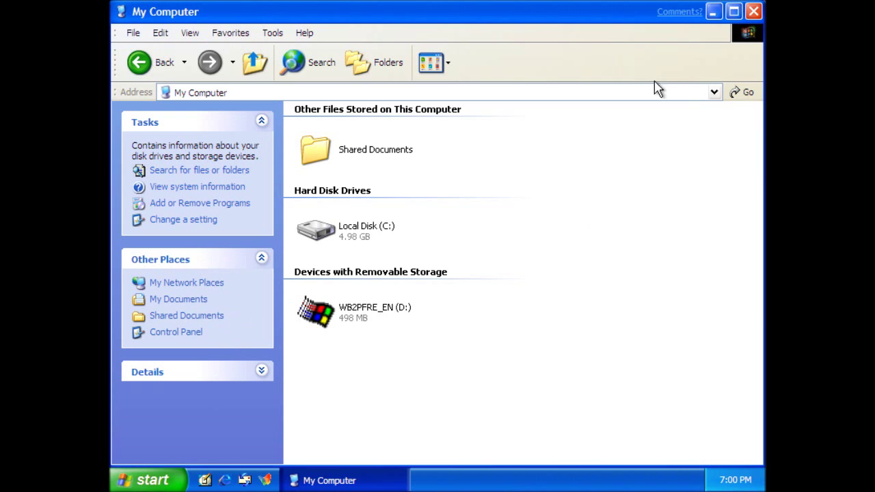
- Maximize the My Computer window, expand its Details section and check the available folder views
left_click(736, 14)
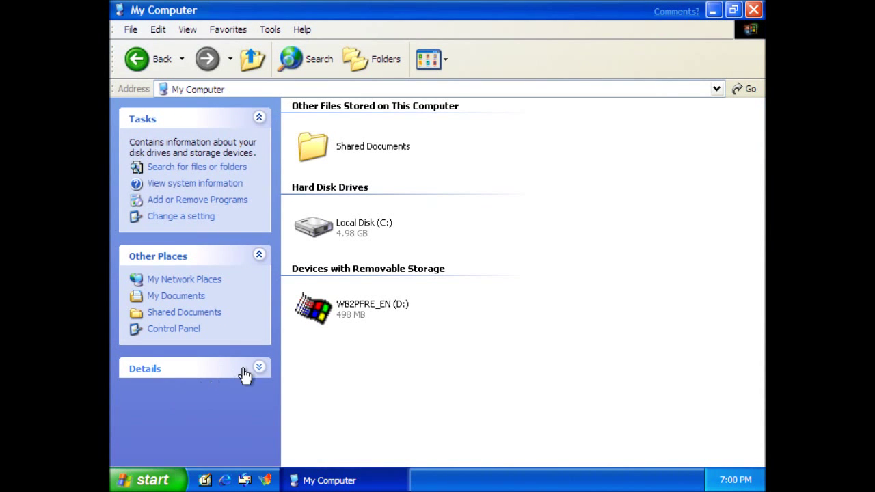
left_click(248, 370)
scroll(267, 447, "down", 1)
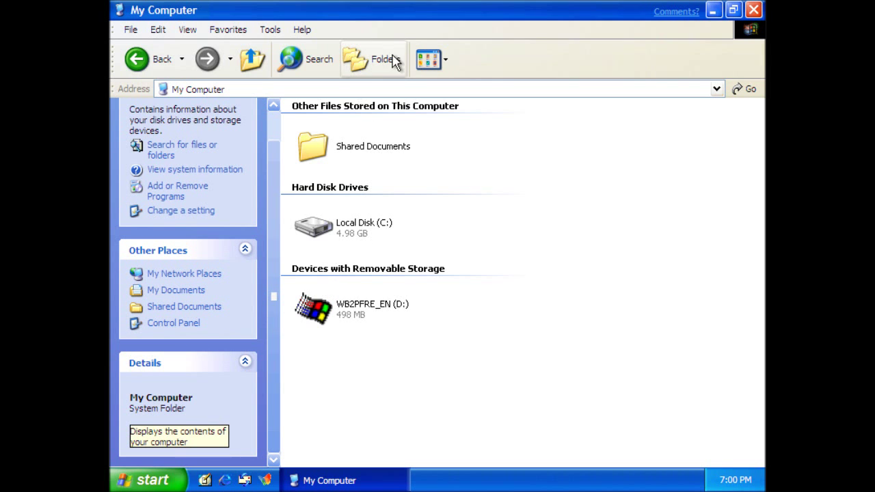
left_click(436, 61)
left_click(436, 61)
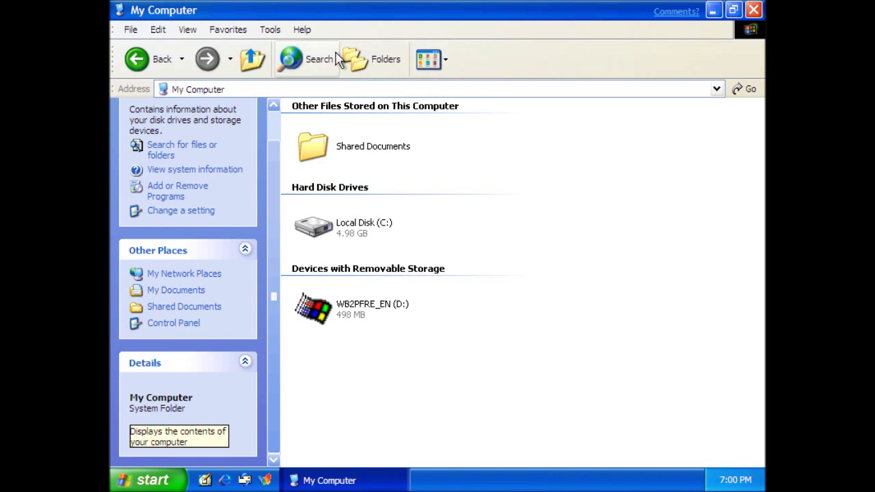
- Customize the My Computer toolbar to use small icons, and close the window
right_click(494, 59)
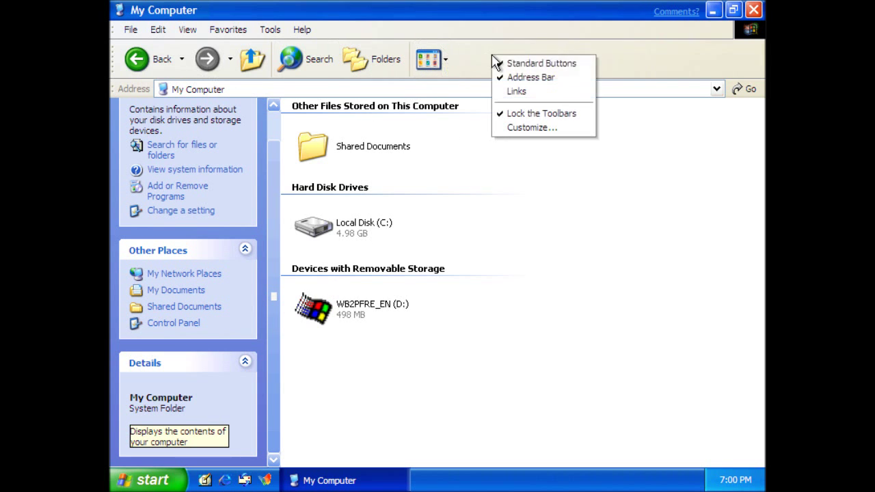
left_click(509, 128)
left_click(263, 323)
left_click(243, 336)
left_click(550, 142)
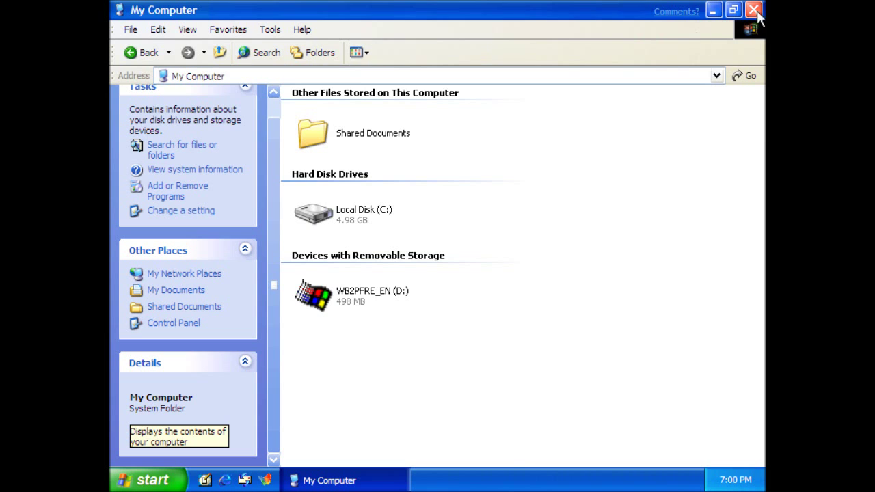
left_click(755, 11)
- Preview the available desktop backgrounds in Display Properties, apply Bliss as the wallpaper and accept the properties
right_click(290, 134)
left_click(302, 236)
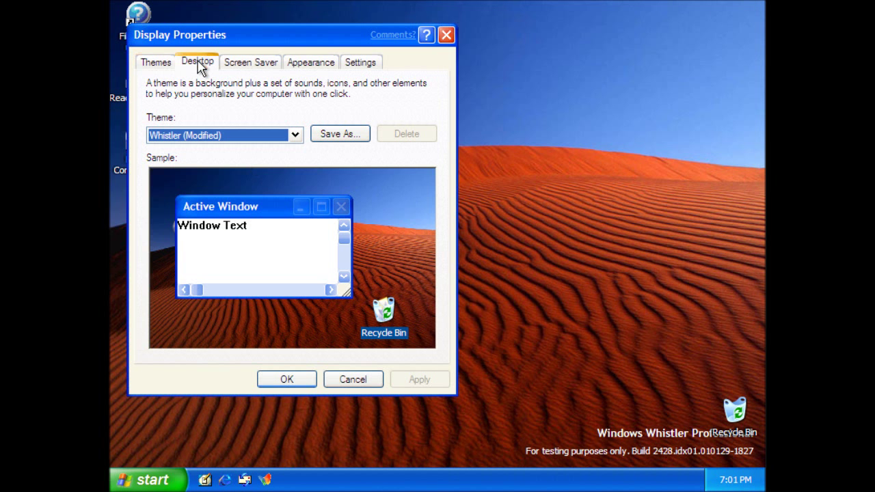
left_click(198, 62)
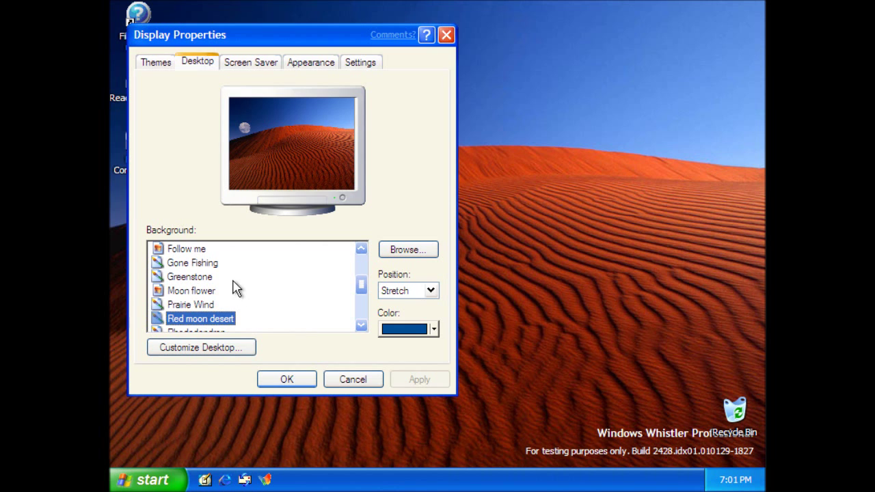
key("Up")
key("Up")
key("Up")
key("Up")
key("Up")
key("Up")
key("Up")
key("Up")
key("Up")
key("Up")
key("Up")
key("Down")
key("End")
key("Up")
key("Up")
key("Up")
key("Home")
key("Down")
key("Down")
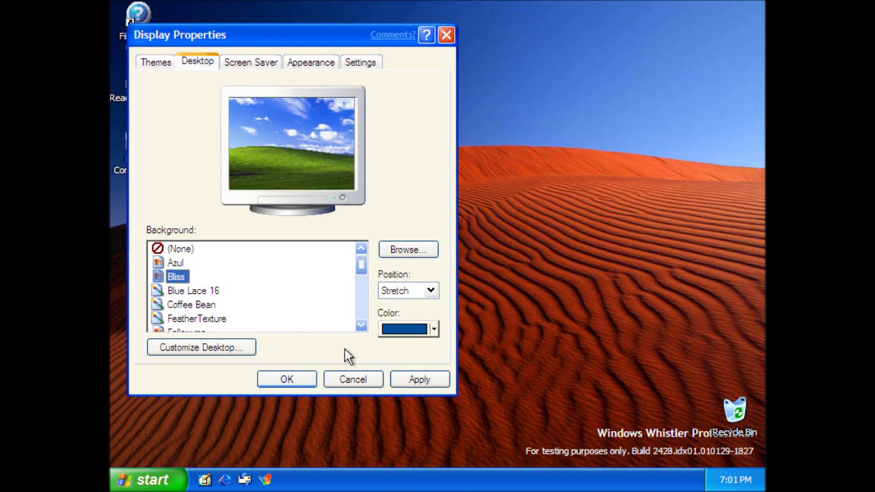
left_click(433, 380)
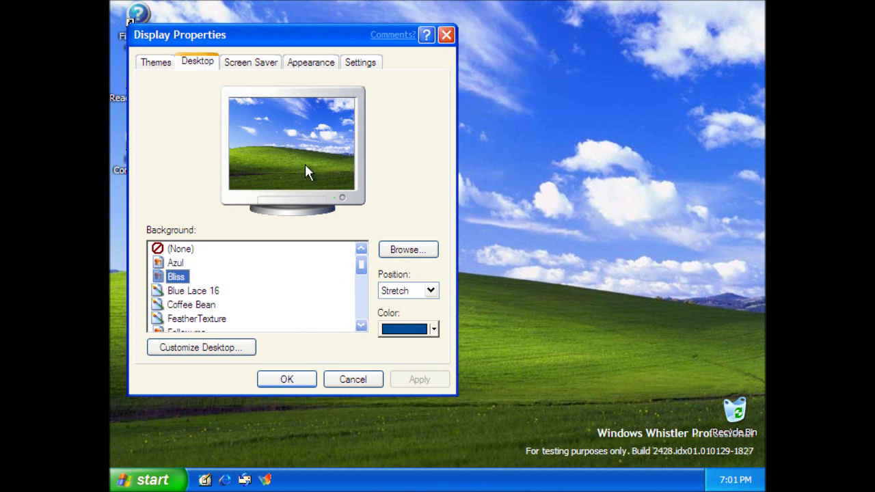
left_click(303, 383)
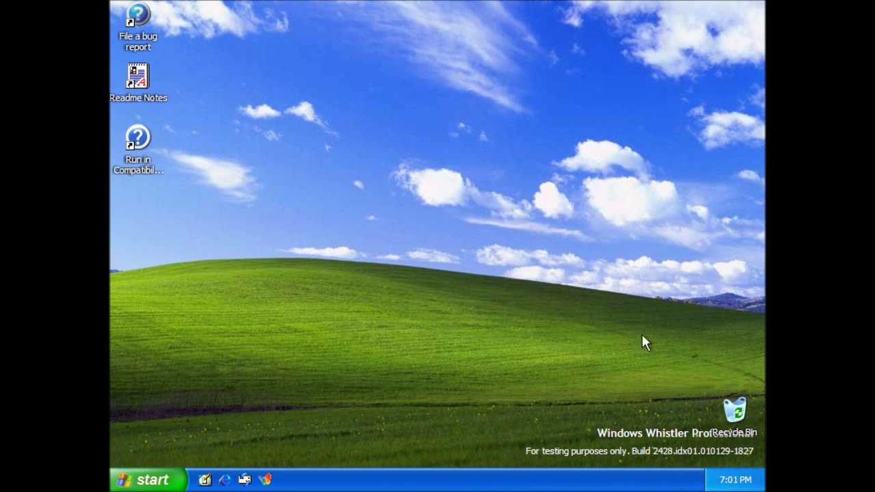
- Preview the Logon Screen Saver in Display Properties and close the dialog
right_click(419, 201)
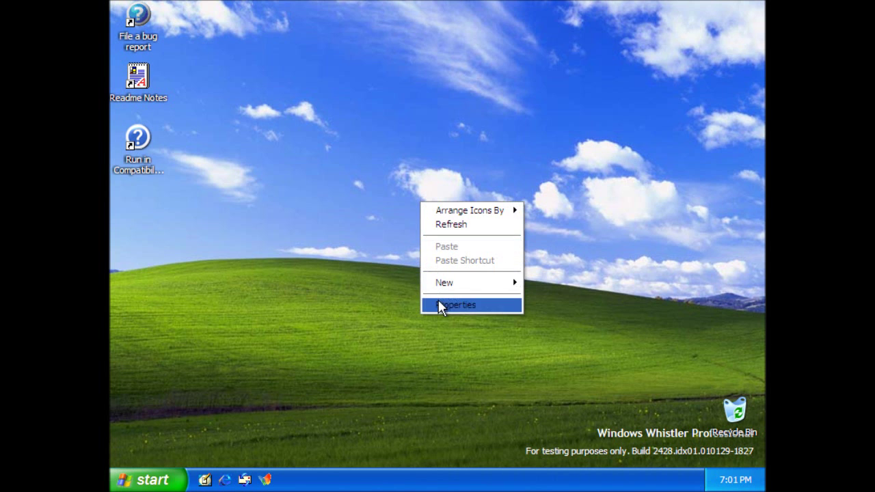
left_click(441, 305)
left_click(280, 86)
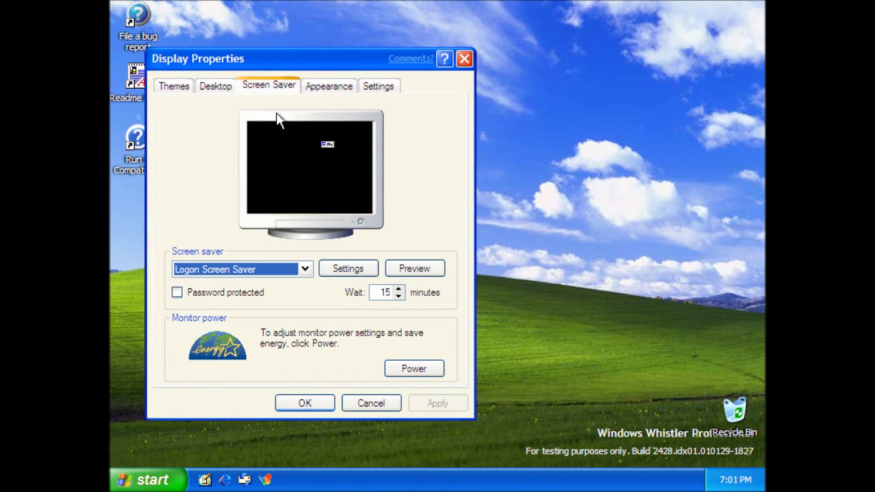
left_click(442, 269)
left_click(318, 404)
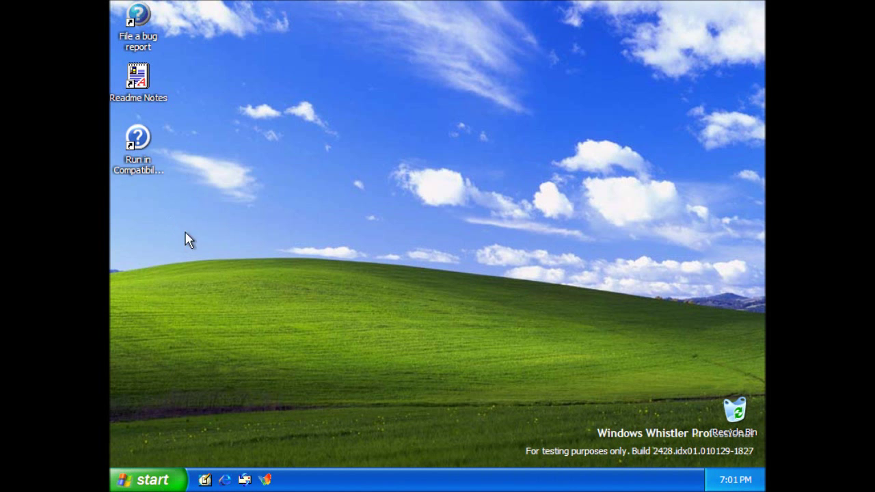
left_click(127, 482)
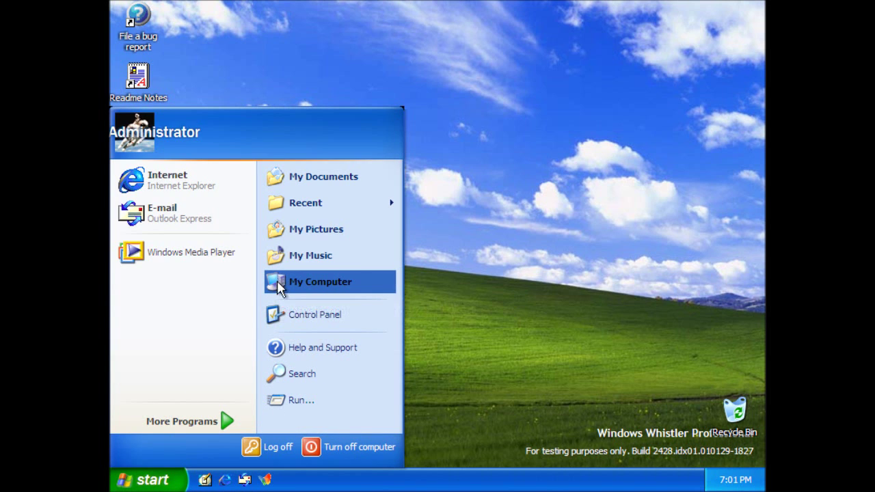
left_click(438, 289)
- Open Task Manager, reposition its window and review the Processes, Performance, Networking and Users information
right_click(430, 481)
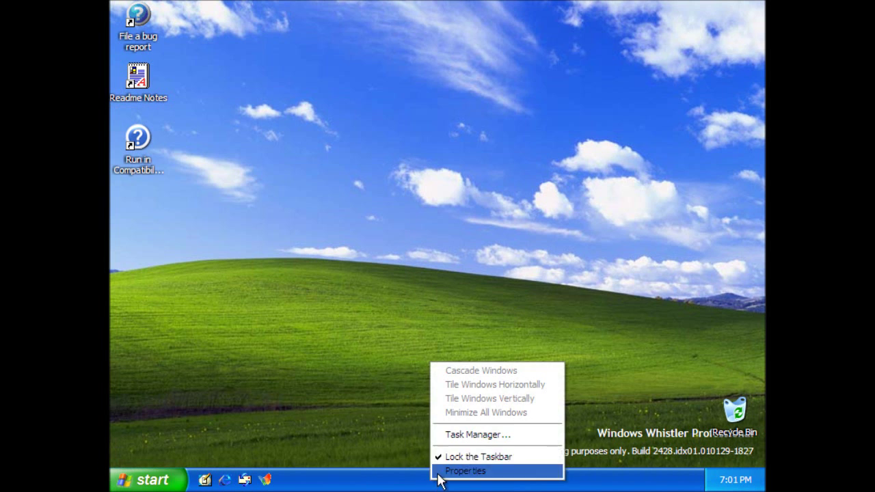
left_click(452, 436)
left_click_drag(241, 16, 335, 25)
left_click(359, 71)
left_click(297, 71)
left_click(366, 73)
left_click(423, 71)
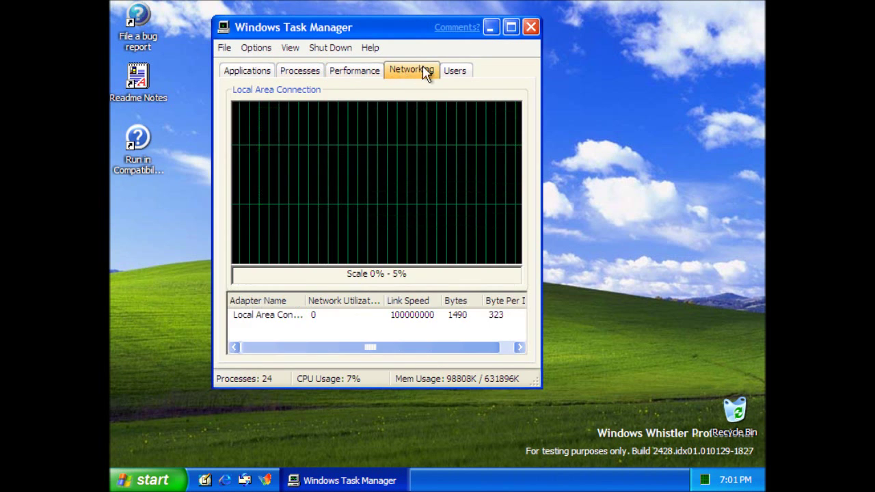
left_click(455, 71)
left_click(300, 71)
left_click(353, 71)
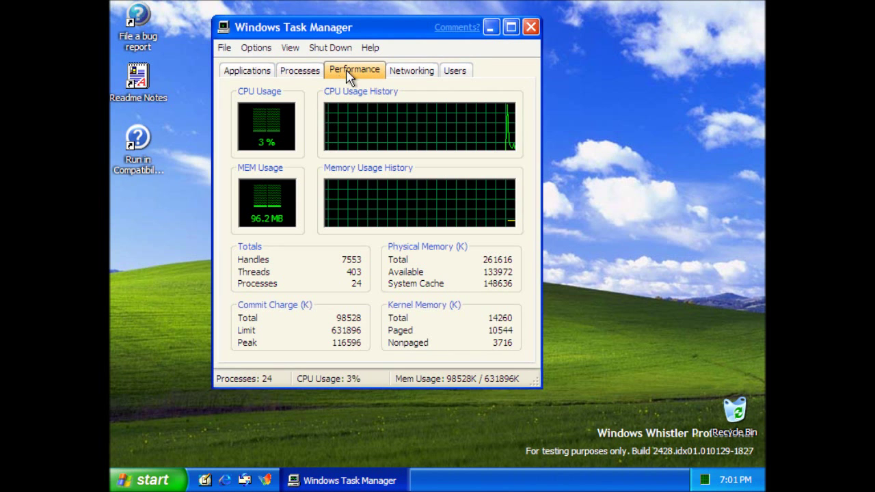
- View the comment submission form for Task Manager, dismiss it without submitting and close Task Manager
left_click(469, 28)
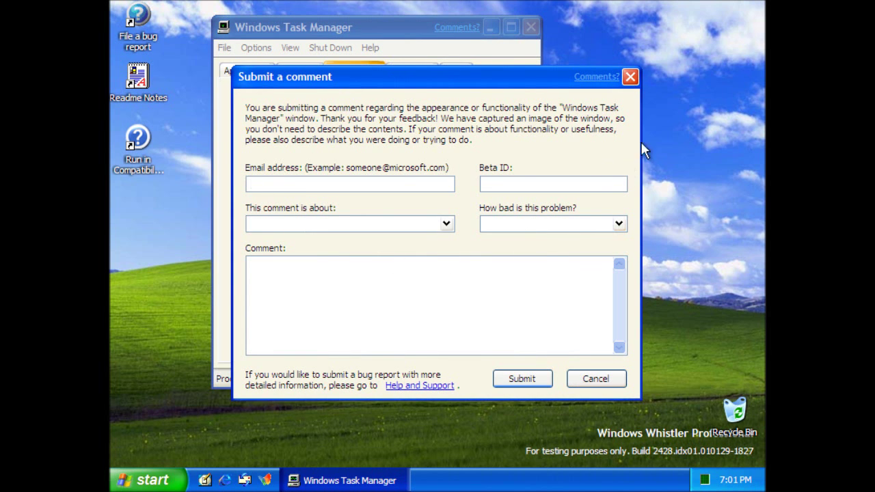
left_click(630, 77)
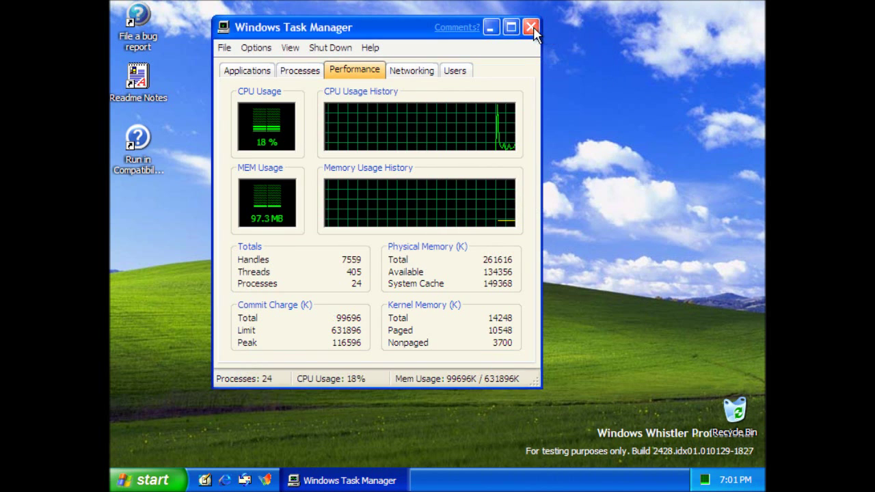
left_click(532, 27)
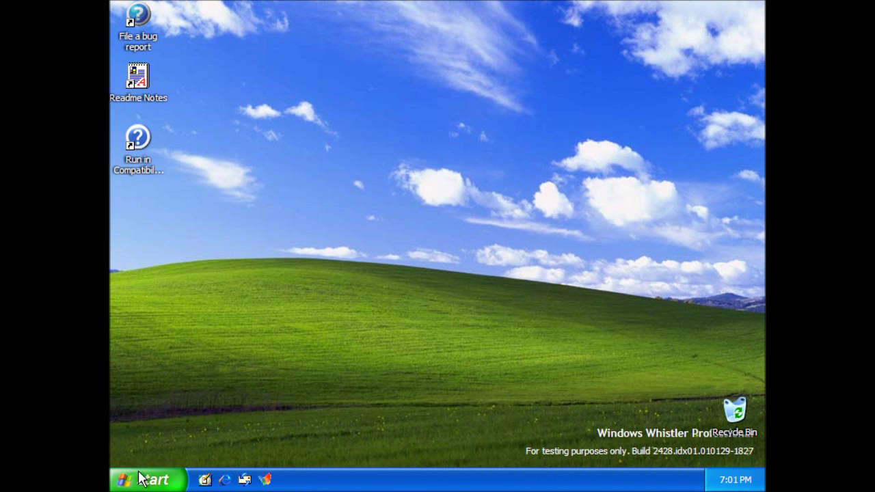
- Open the Readme Notes document from the desktop, view the release notes in a maximized window and close it
double_click(142, 74)
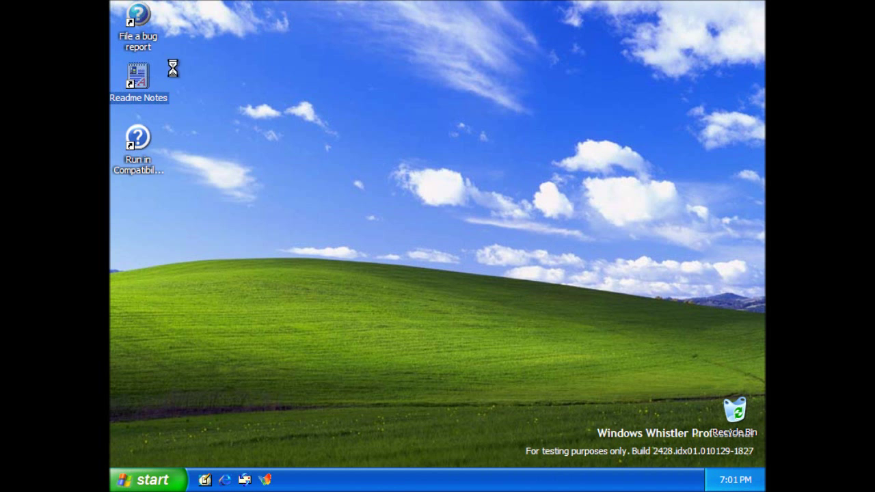
left_click(623, 82)
mouse_move(537, 179)
left_mouse_down()
mouse_move(574, 180)
mouse_move(538, 179)
left_mouse_up()
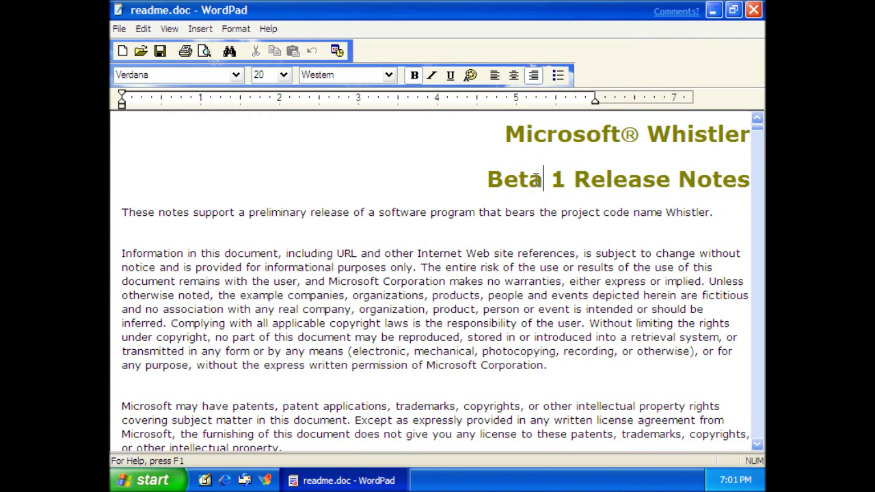
left_click(755, 9)
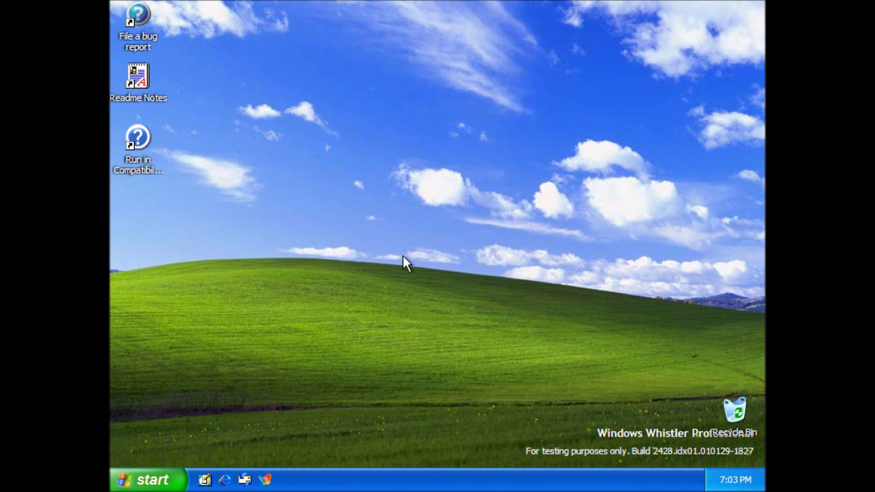
- Open Control Panel to view its full list of items, and close it
left_click(140, 478)
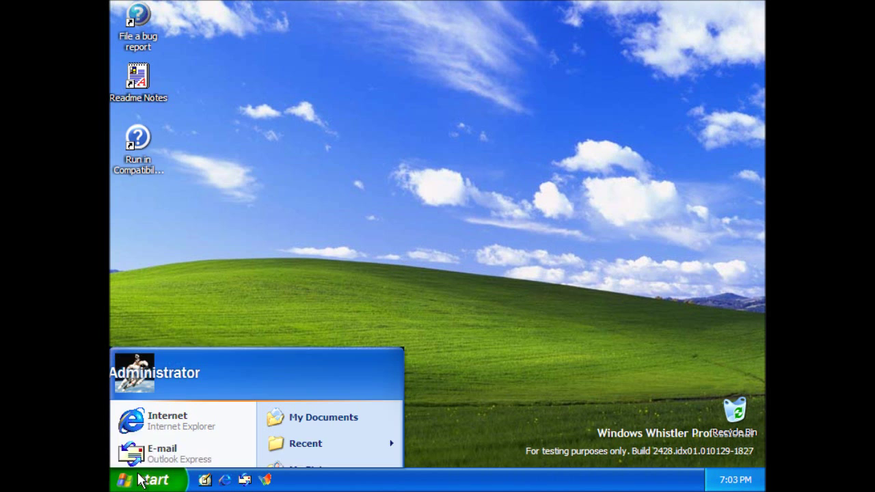
left_click(299, 319)
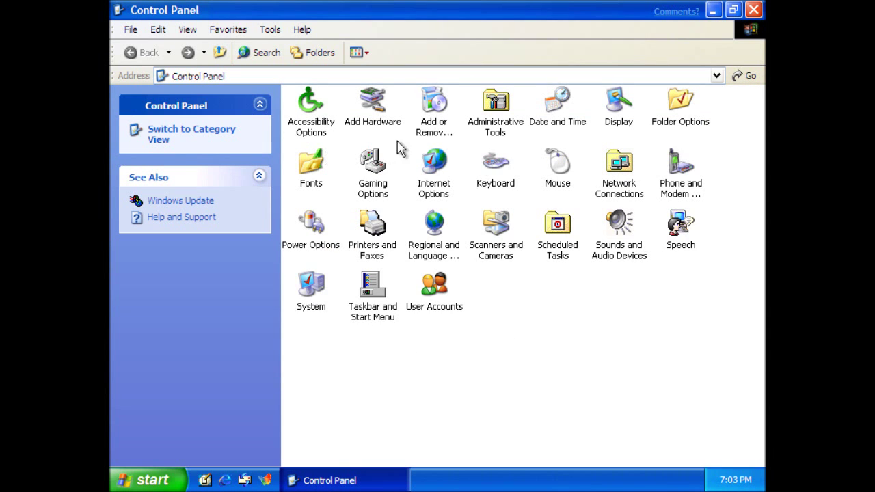
left_click(753, 19)
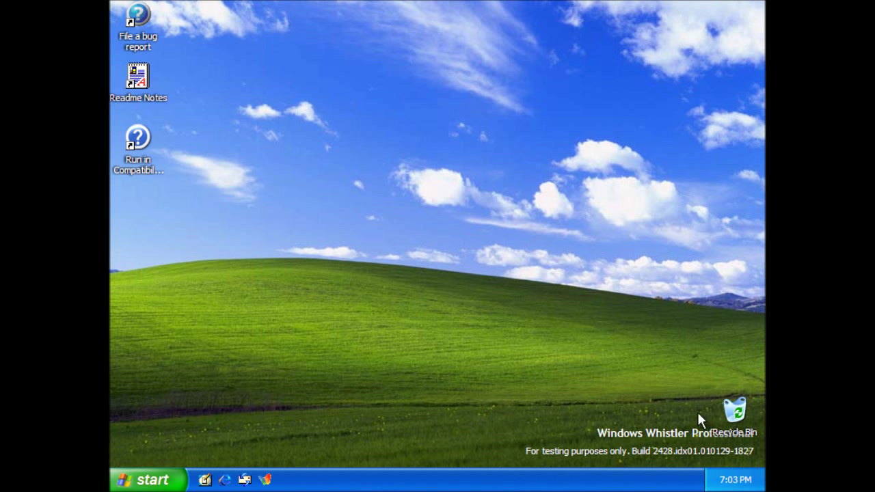
- Shut down Windows by choosing to turn off the computer
left_click(147, 480)
left_click(345, 448)
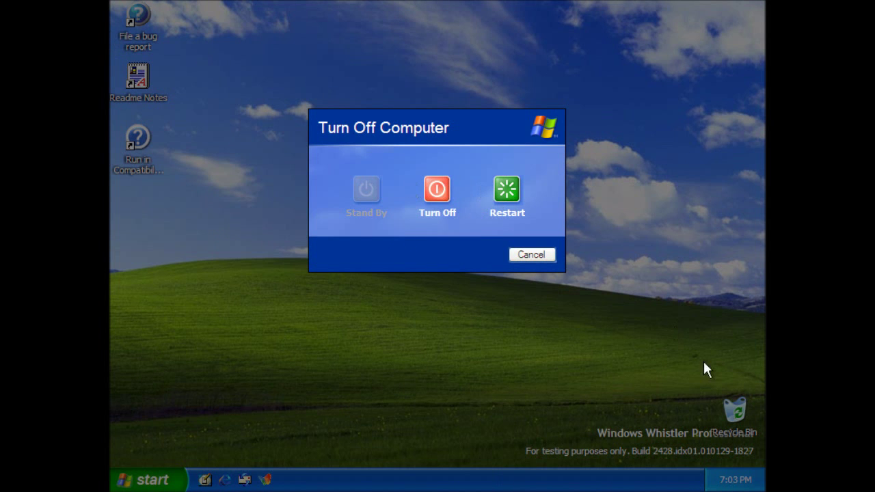
left_click(428, 190)
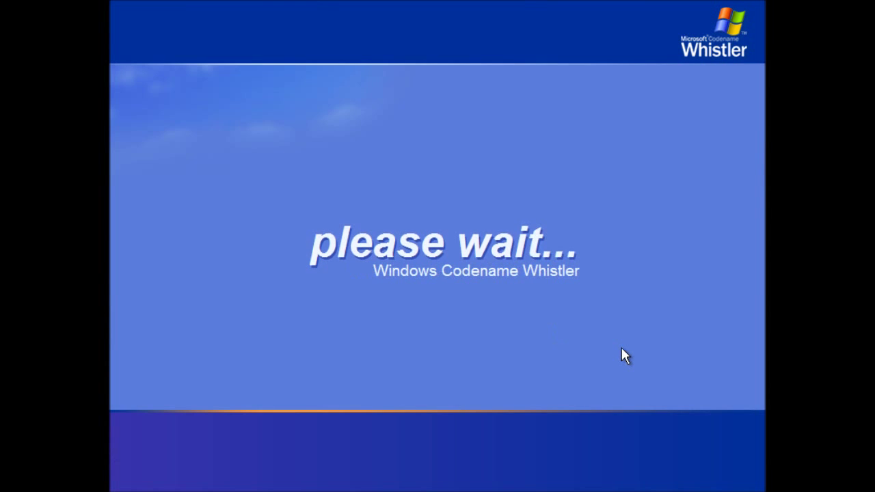